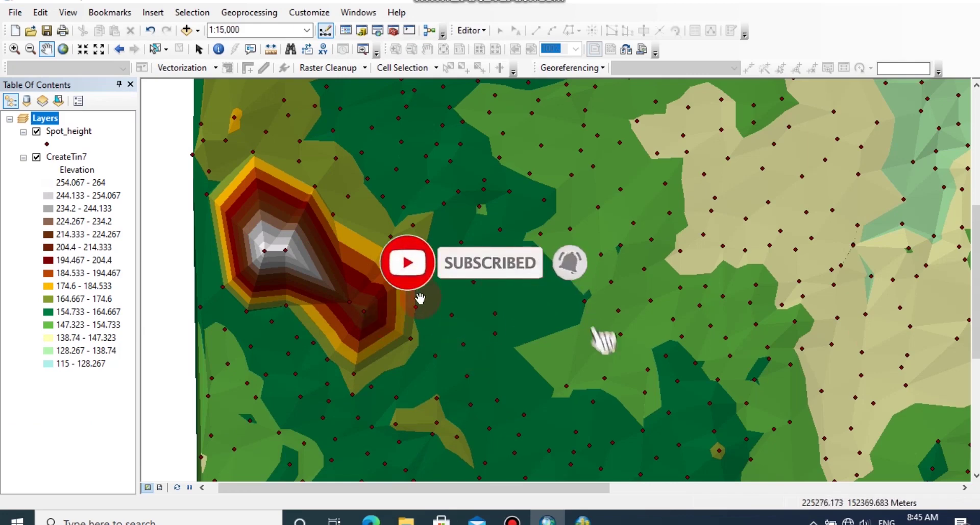
Search ArcMap tools for 'tin to raster' and open TIN To Raster (3D Analyst).
{"action": "left_click", "coordinate": [393, 30]}
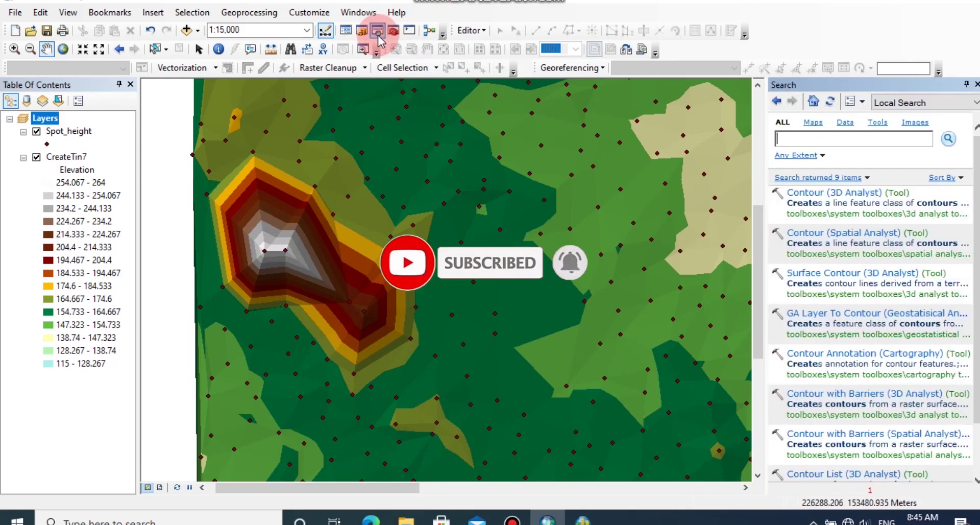
{"action": "left_click", "coordinate": [789, 139]}
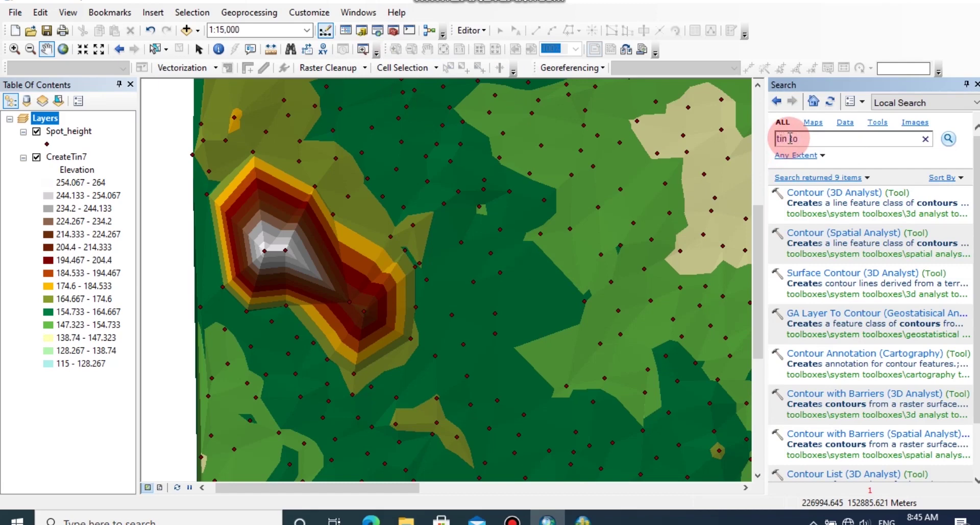
{"action": "type", "text": "tin to raster"}
{"action": "key", "text": "Return"}
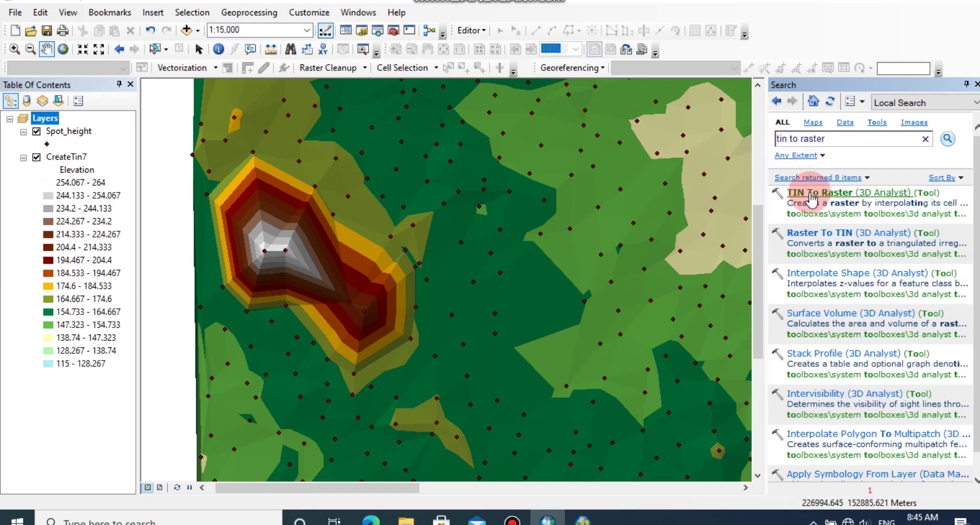
{"action": "left_click", "coordinate": [840, 194]}
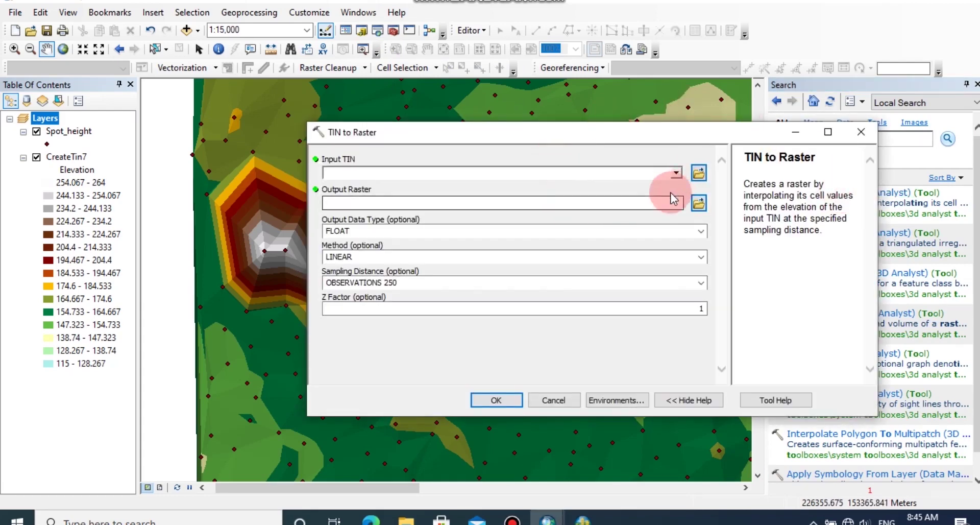
Convert CreateTin7 to raster with NATURAL_NEIGHBORS and CELLSIZE 31.941579, creating createtin7_T1.
{"action": "left_click", "coordinate": [676, 173]}
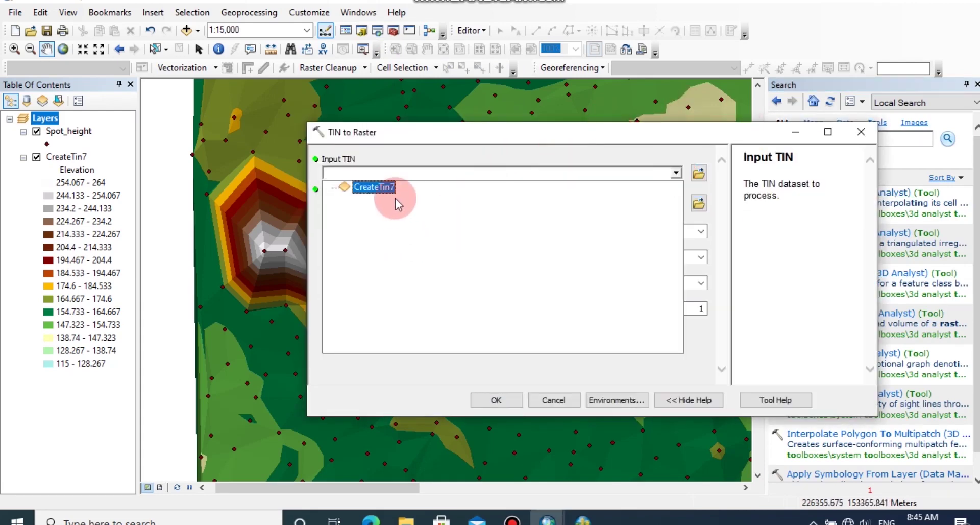
{"action": "left_click", "coordinate": [373, 187]}
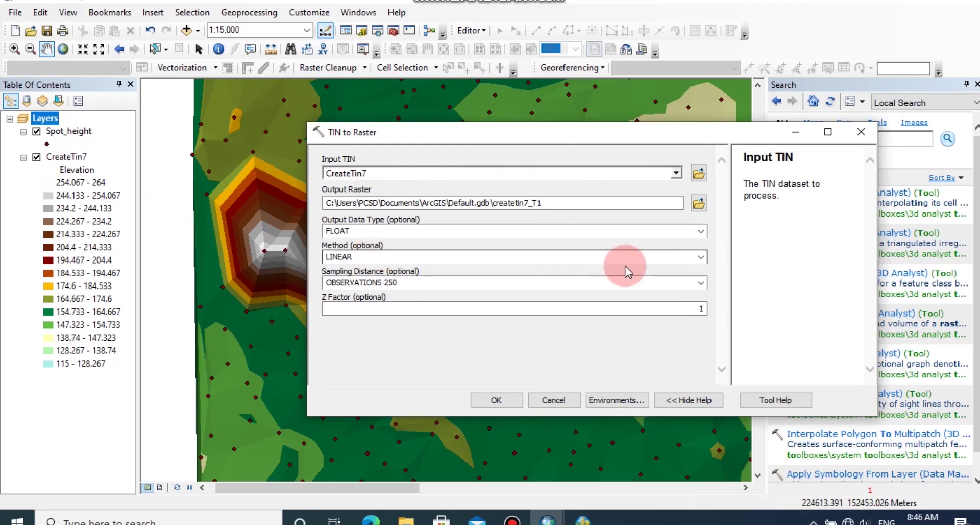
{"action": "left_click", "coordinate": [701, 256]}
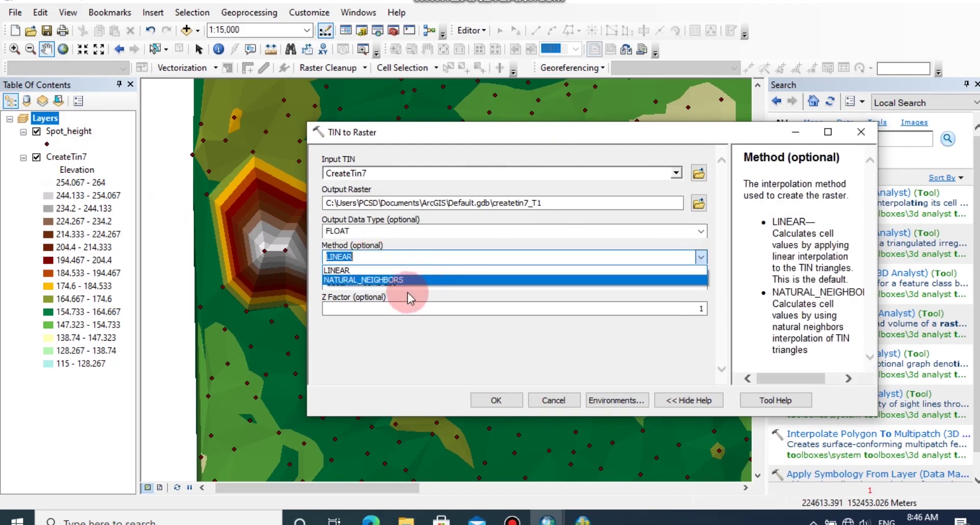
{"action": "left_click", "coordinate": [361, 278]}
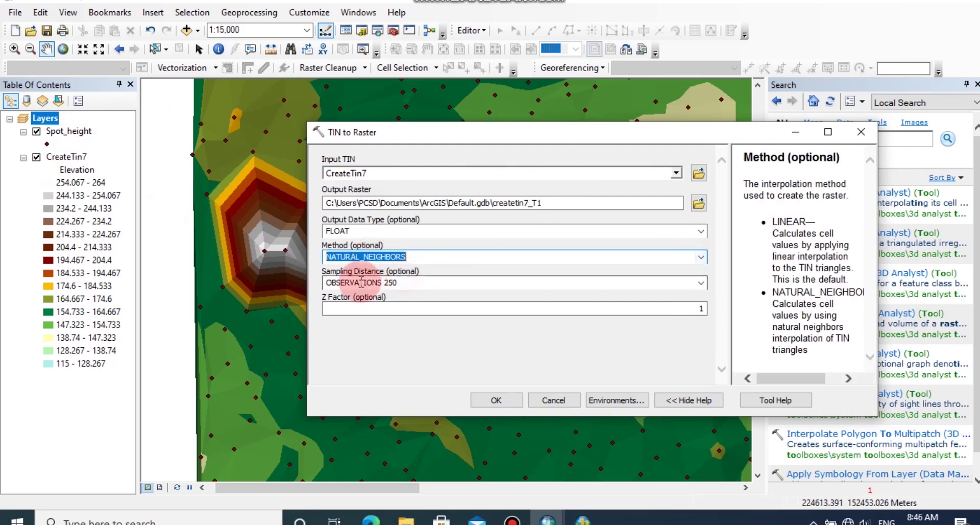
{"action": "left_click", "coordinate": [701, 282]}
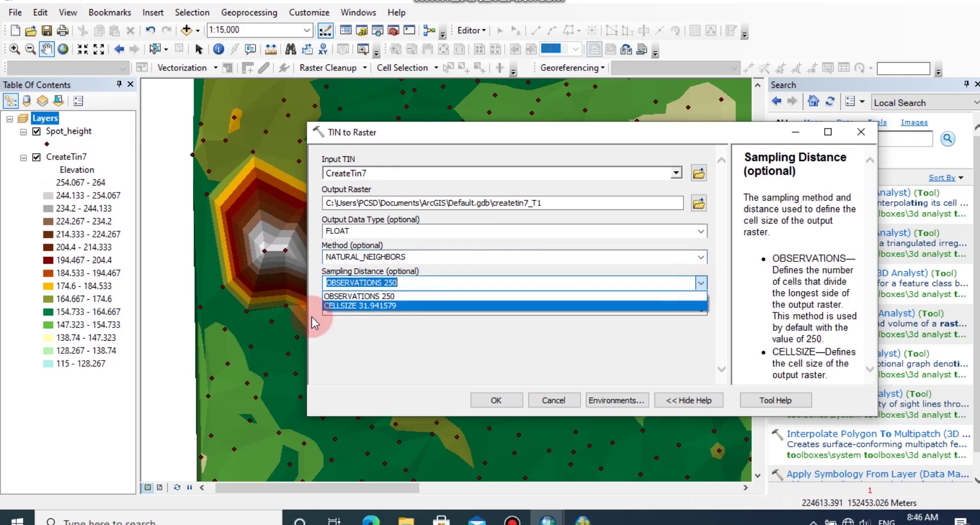
{"action": "left_click", "coordinate": [339, 306]}
{"action": "left_click", "coordinate": [498, 399]}
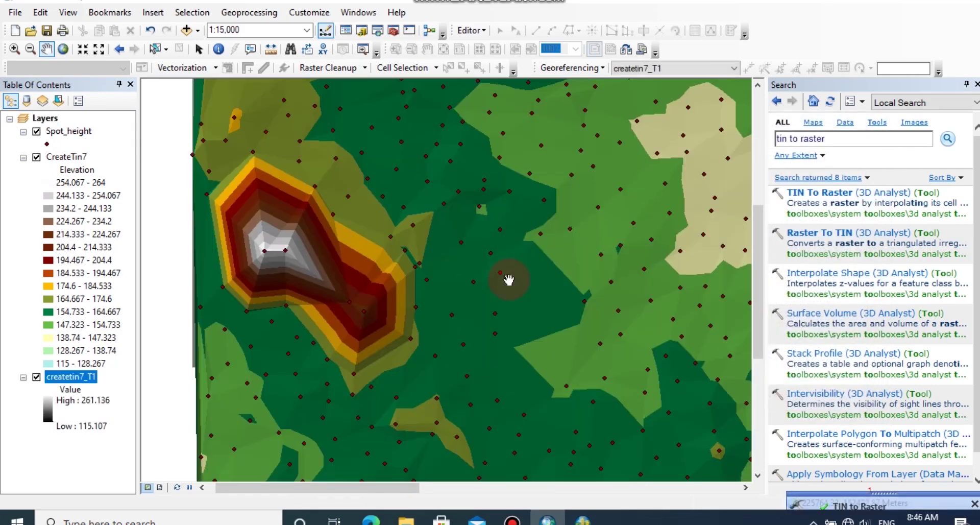
Hide the CreateTin7 and Spot_height layers and bring the createtin7_T1 raster fully into view.
{"action": "left_click", "coordinate": [36, 157]}
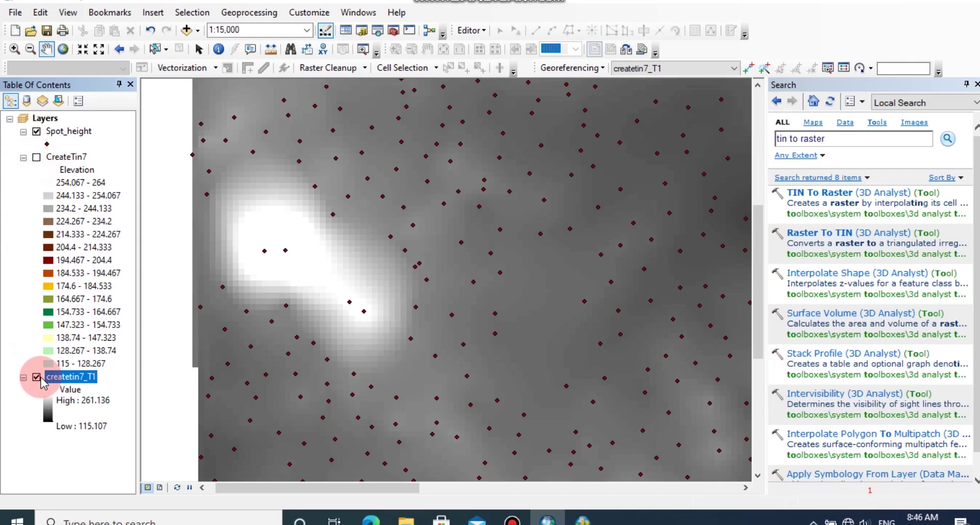
{"action": "scroll", "coordinate": [258, 361], "scroll_direction": "up", "scroll_amount": 2}
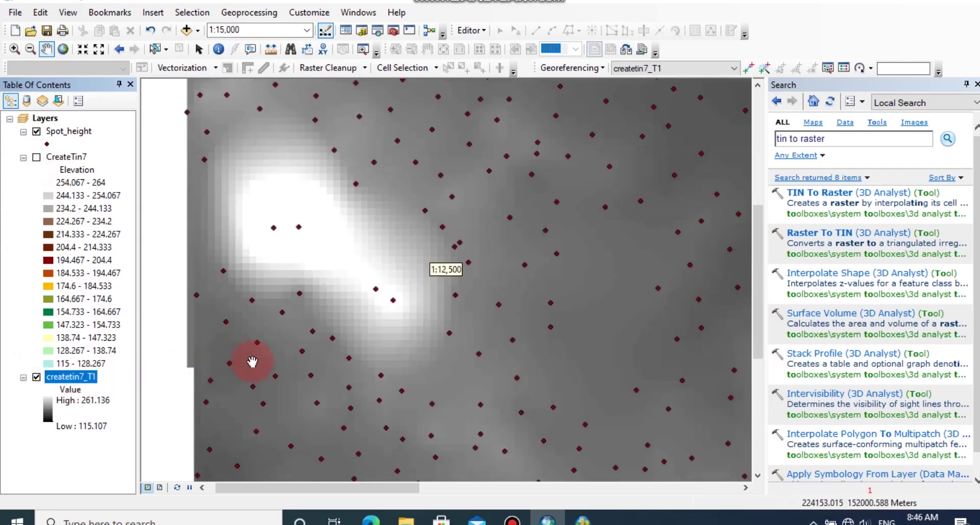
{"action": "scroll", "coordinate": [294, 352], "scroll_direction": "down", "scroll_amount": 3}
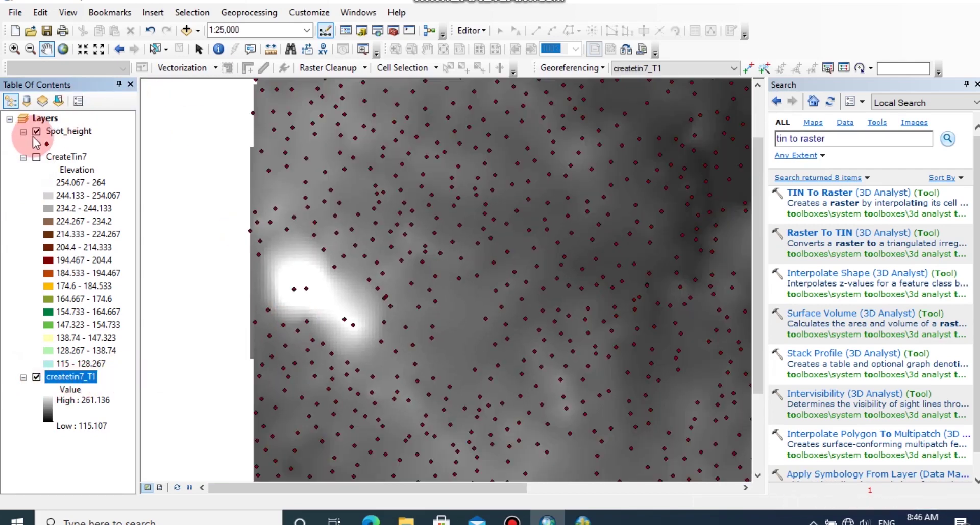
{"action": "left_click", "coordinate": [43, 133]}
{"action": "left_click", "coordinate": [37, 132]}
{"action": "scroll", "coordinate": [573, 345], "scroll_direction": "down", "scroll_amount": 2}
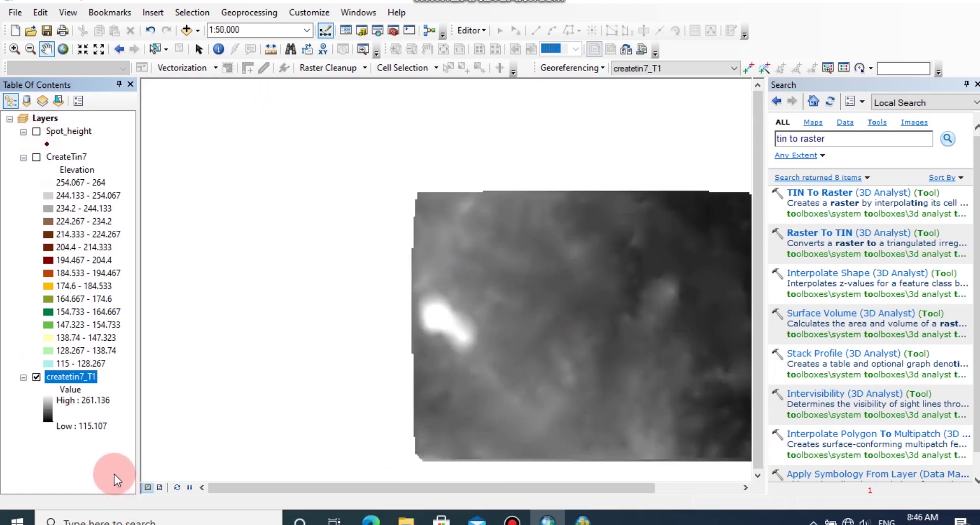
{"action": "left_click_drag", "start_coordinate": [518, 404], "coordinate": [267, 323]}
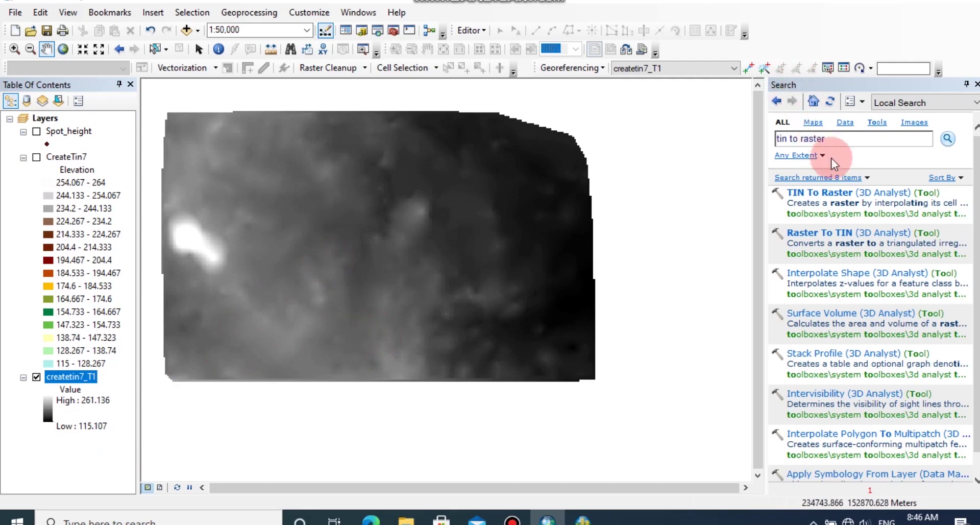
Search for 'create contour' and open the Contour (3D Analyst) tool.
{"action": "left_click_drag", "start_coordinate": [829, 138], "coordinate": [755, 136]}
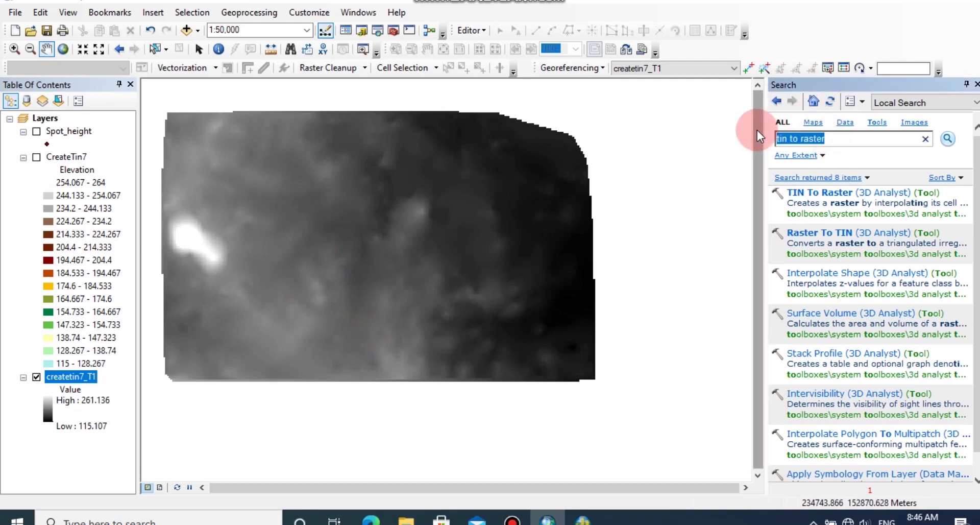
{"action": "type", "text": "creat"}
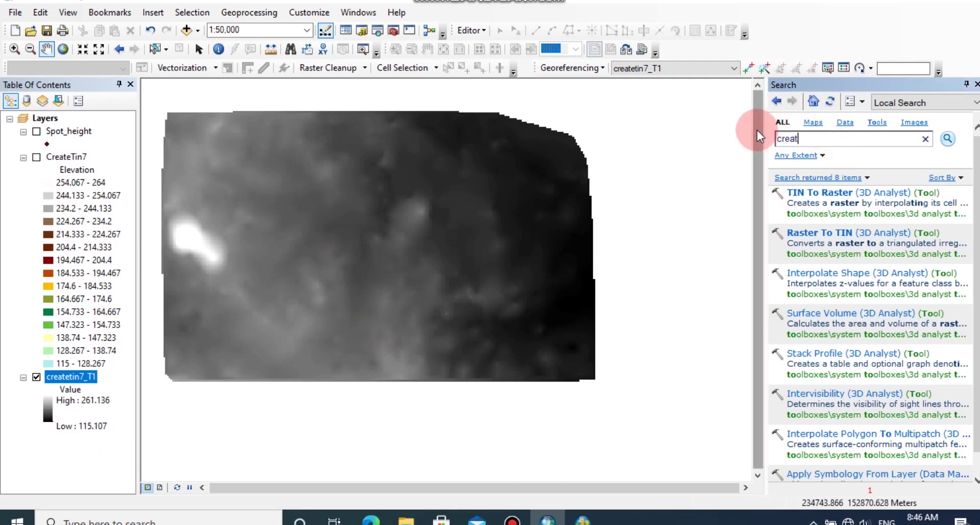
{"action": "type", "text": "e contour"}
{"action": "key", "text": "Return"}
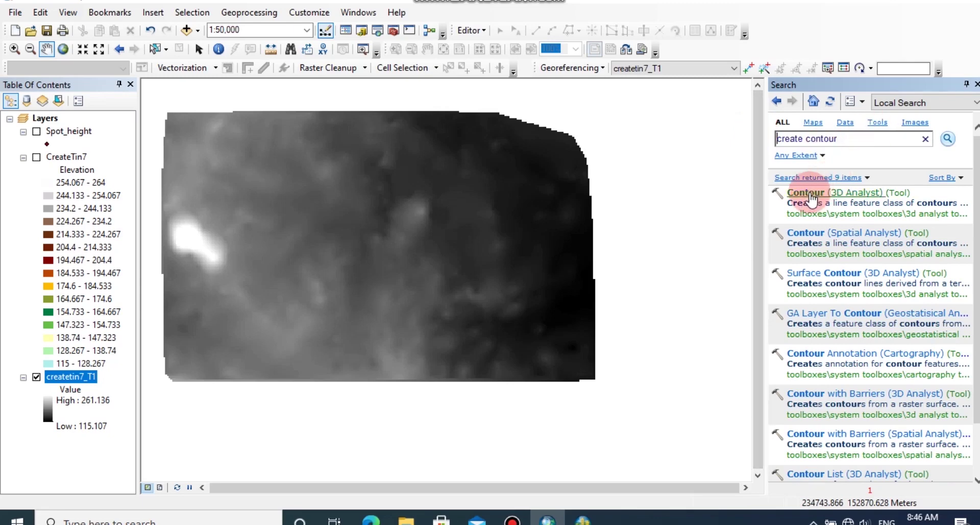
{"action": "left_click", "coordinate": [812, 198]}
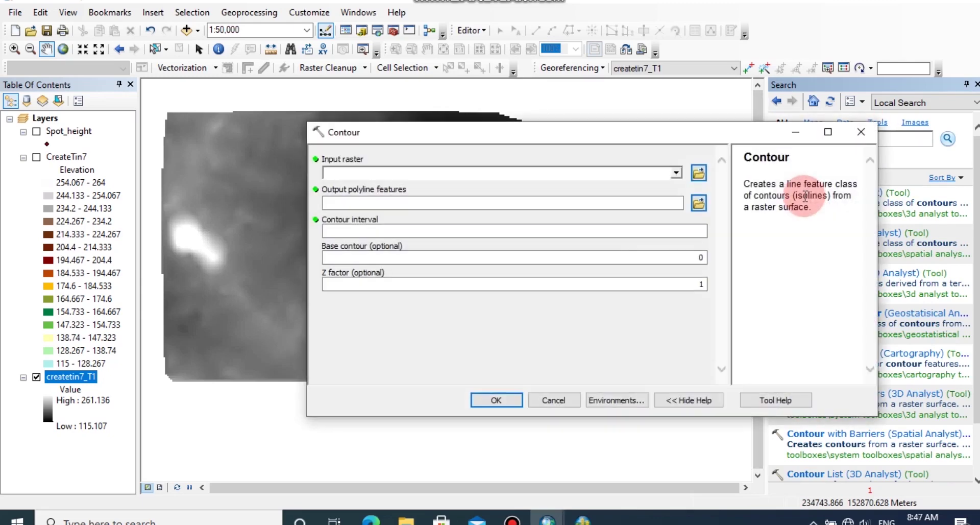
Run Contour on createtin7_T1 with a contour interval of 1.
{"action": "left_click", "coordinate": [677, 174]}
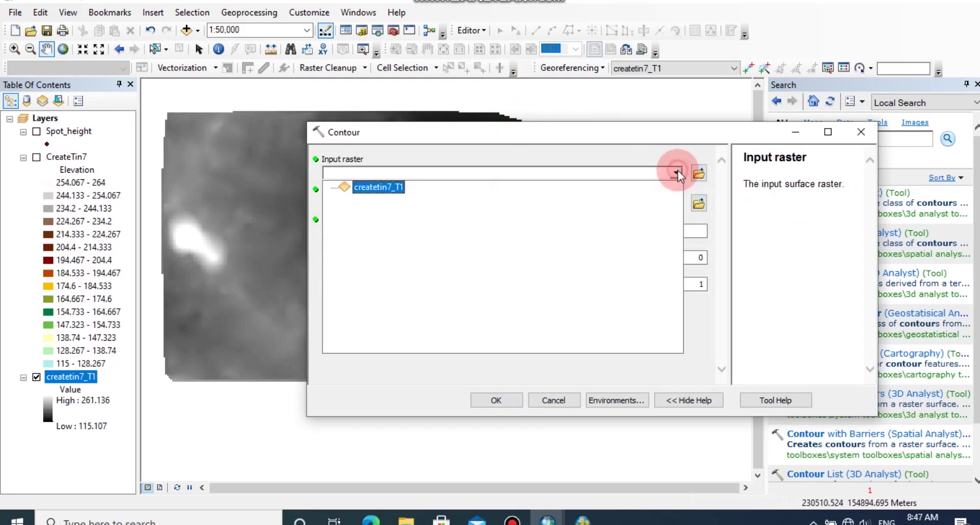
{"action": "left_click", "coordinate": [366, 187]}
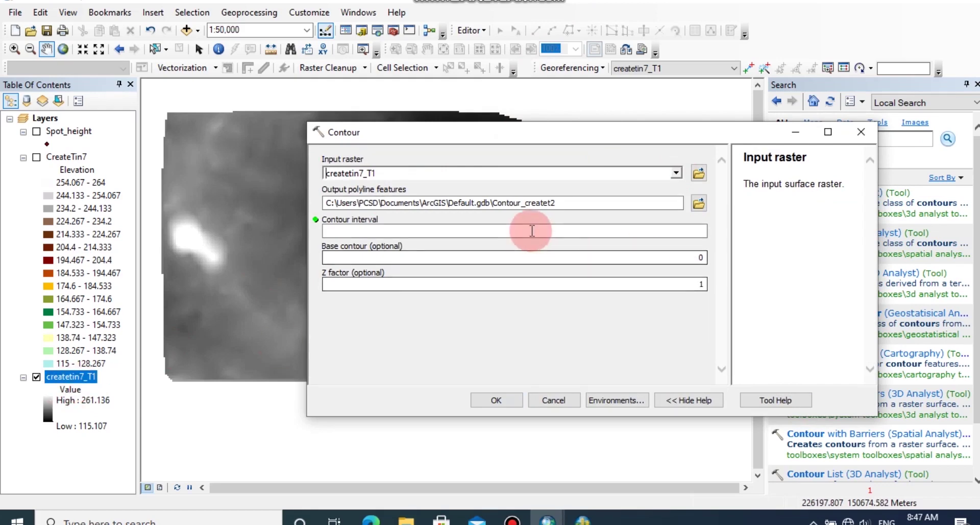
{"action": "left_click", "coordinate": [531, 230]}
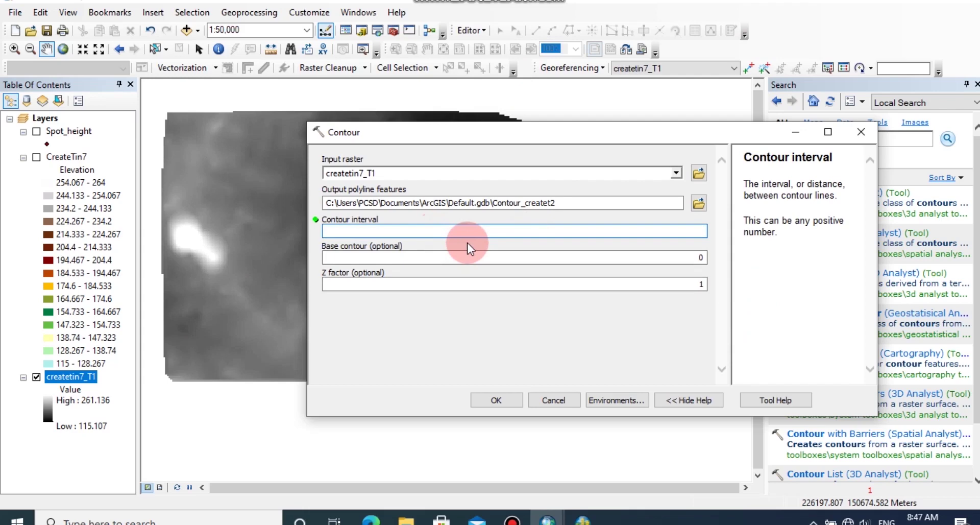
{"action": "type", "text": "1"}
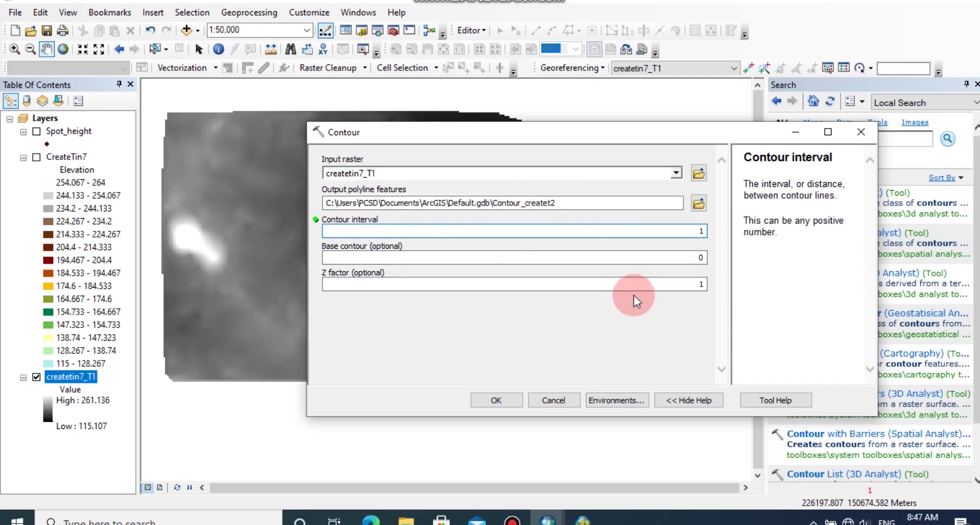
{"action": "left_click", "coordinate": [495, 401]}
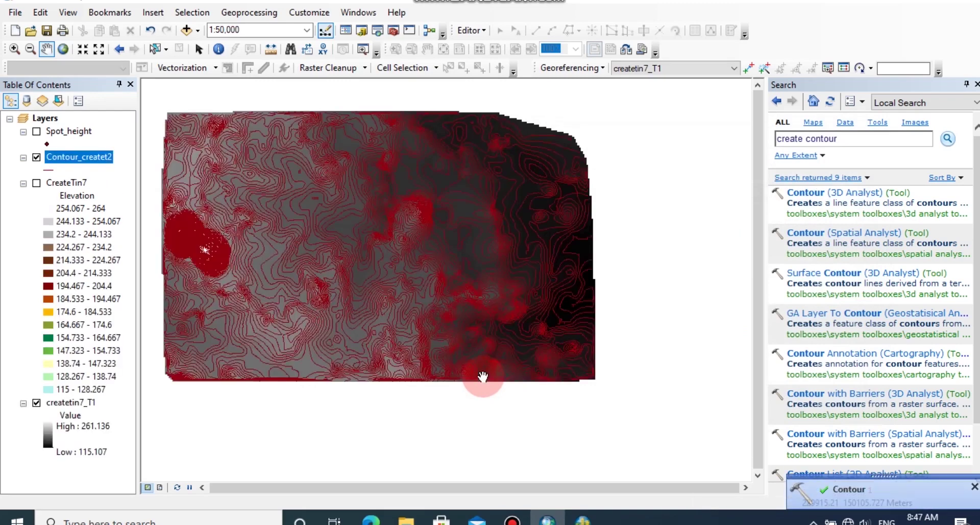
Zoom in on the dense hilltop contours of Contour_createt2.
{"action": "scroll", "coordinate": [490, 372], "scroll_direction": "up", "scroll_amount": 2}
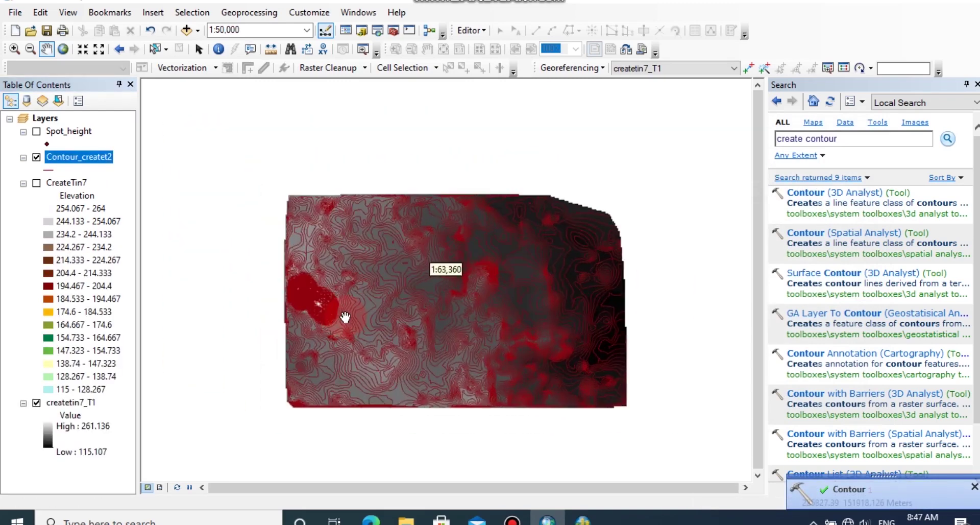
{"action": "scroll", "coordinate": [345, 317], "scroll_direction": "down", "scroll_amount": 4}
{"action": "left_click", "coordinate": [370, 304]}
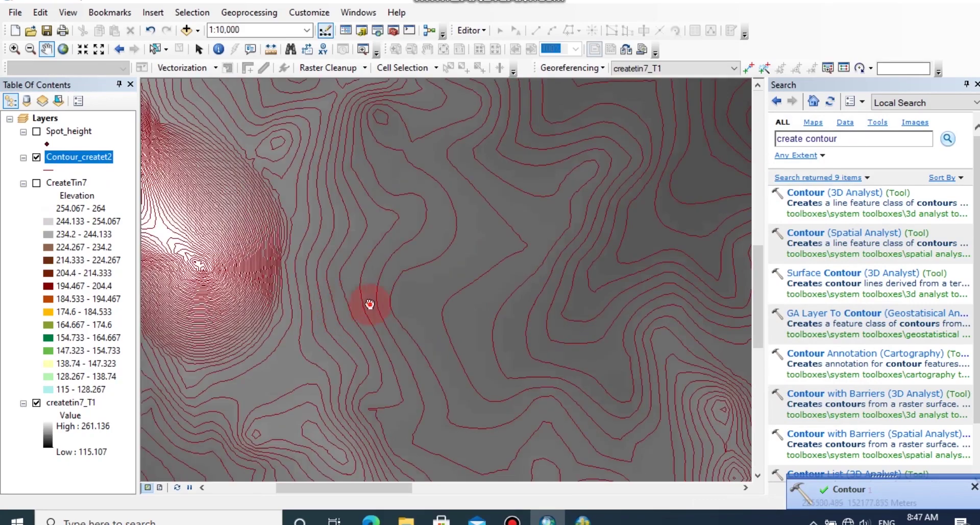
{"action": "scroll", "coordinate": [509, 346], "scroll_direction": "down", "scroll_amount": 2}
{"action": "left_click_drag", "start_coordinate": [344, 324], "coordinate": [524, 353]}
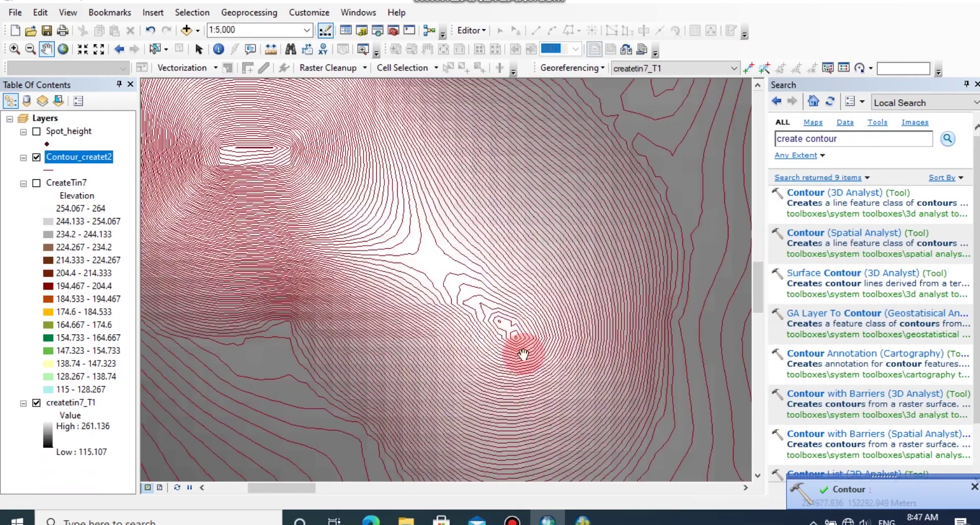
{"action": "scroll", "coordinate": [523, 353], "scroll_direction": "up", "scroll_amount": 2}
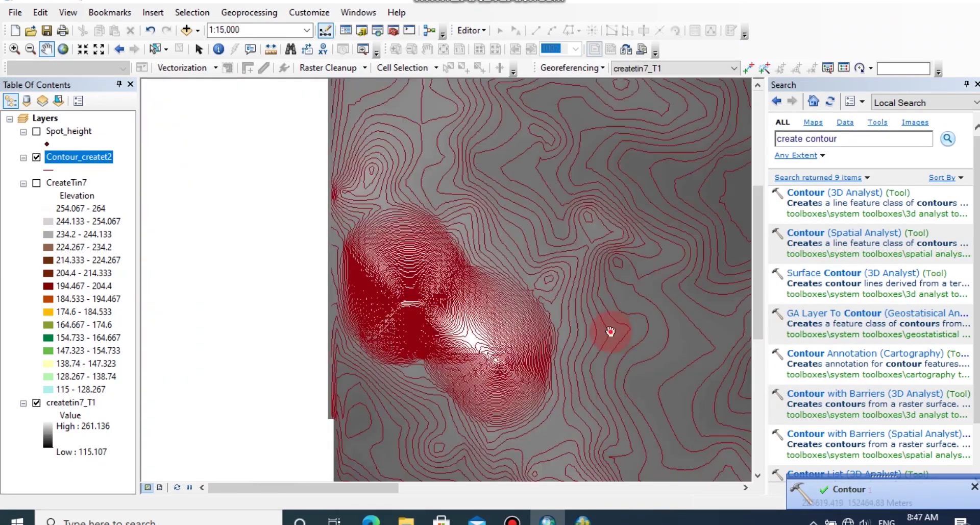
Pan across the neighbouring contours to the east, then switch to ArcScene.
{"action": "left_click_drag", "start_coordinate": [608, 328], "coordinate": [519, 333]}
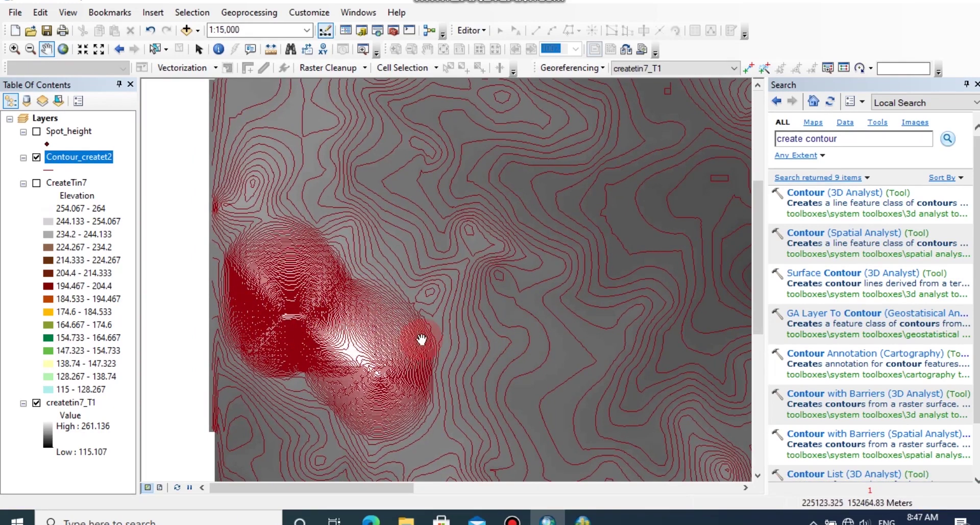
{"action": "left_click_drag", "start_coordinate": [652, 243], "coordinate": [668, 298]}
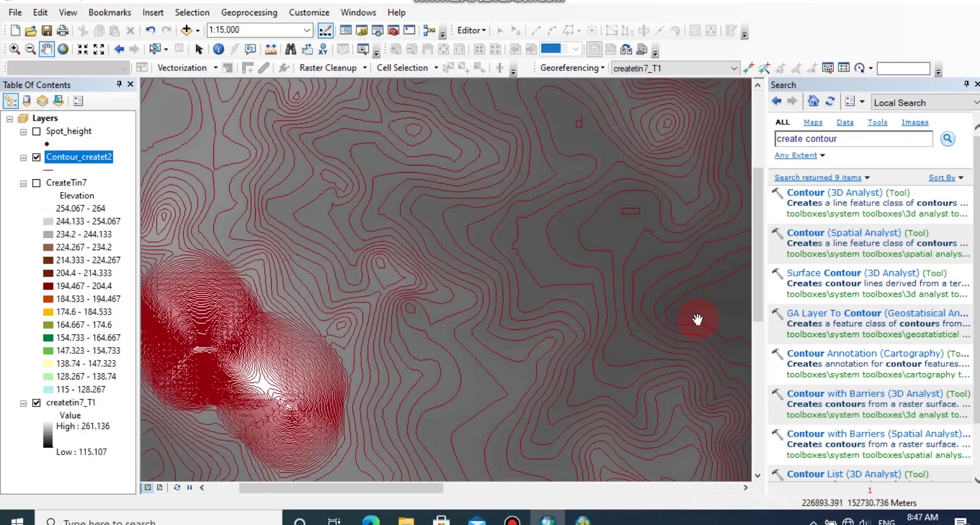
{"action": "scroll", "coordinate": [577, 308], "scroll_direction": "down", "scroll_amount": 2}
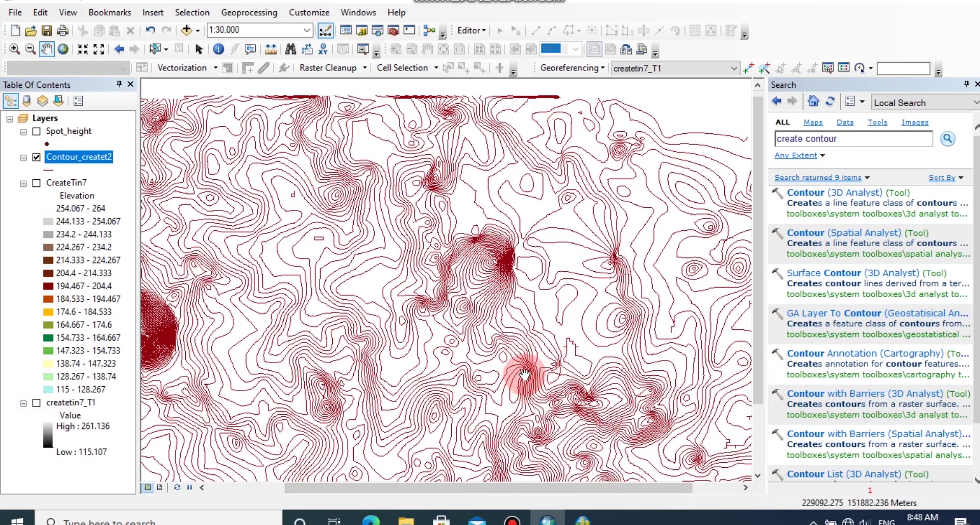
{"action": "left_click_drag", "start_coordinate": [568, 361], "coordinate": [704, 329]}
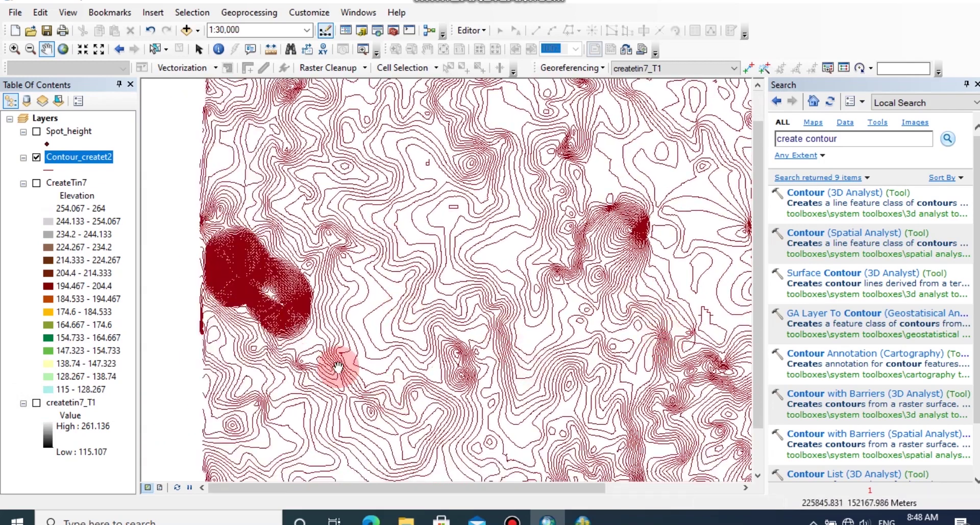
{"action": "left_click_drag", "start_coordinate": [361, 372], "coordinate": [396, 375]}
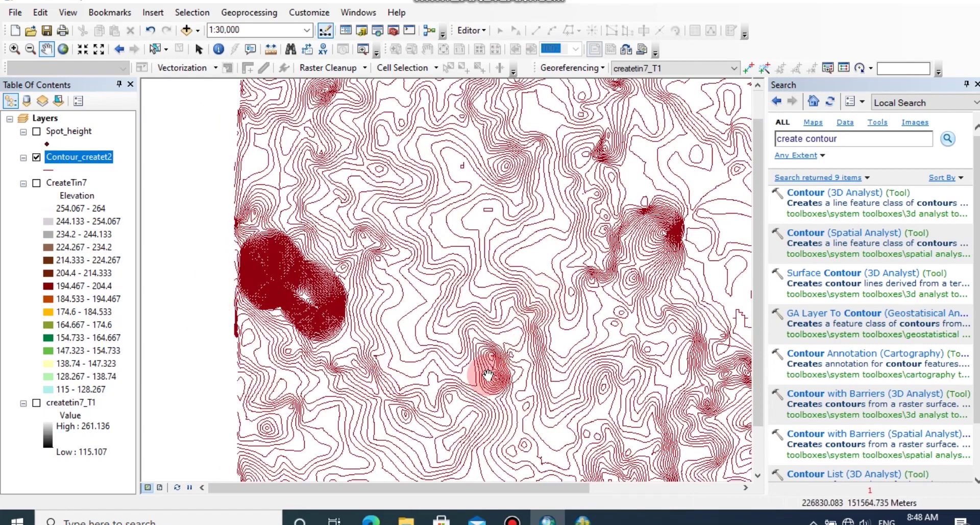
{"action": "left_click", "coordinate": [582, 518]}
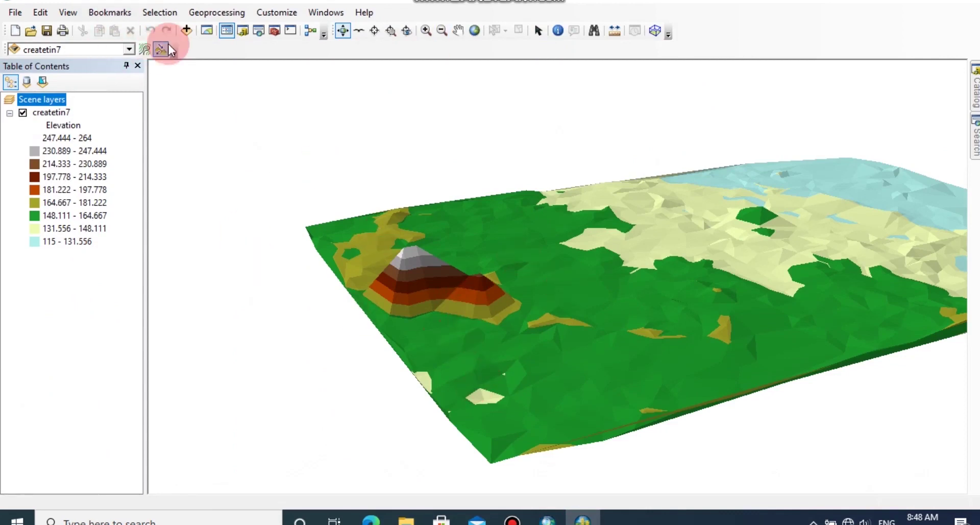
Add Contour_createt2 from Default.gdb to the ArcScene scene.
{"action": "left_click", "coordinate": [185, 30]}
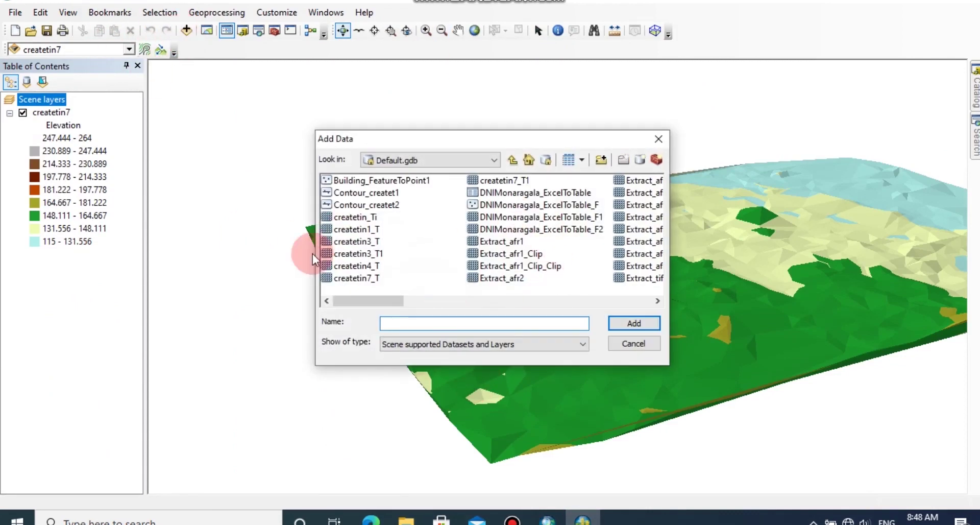
{"action": "left_click", "coordinate": [360, 210]}
{"action": "left_click", "coordinate": [634, 323]}
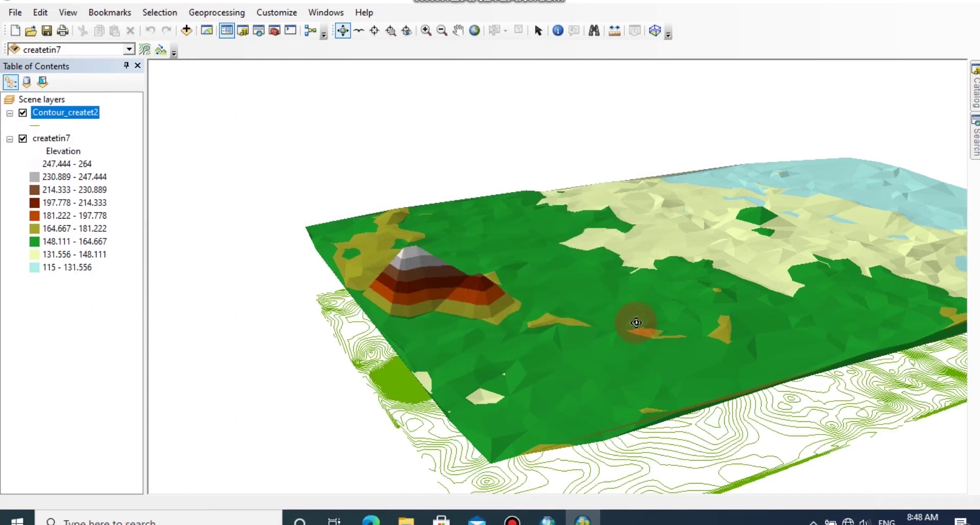
Set Contour_createt2 base heights to float on createtin7 with a conversion factor of 5.
{"action": "right_click", "coordinate": [61, 112]}
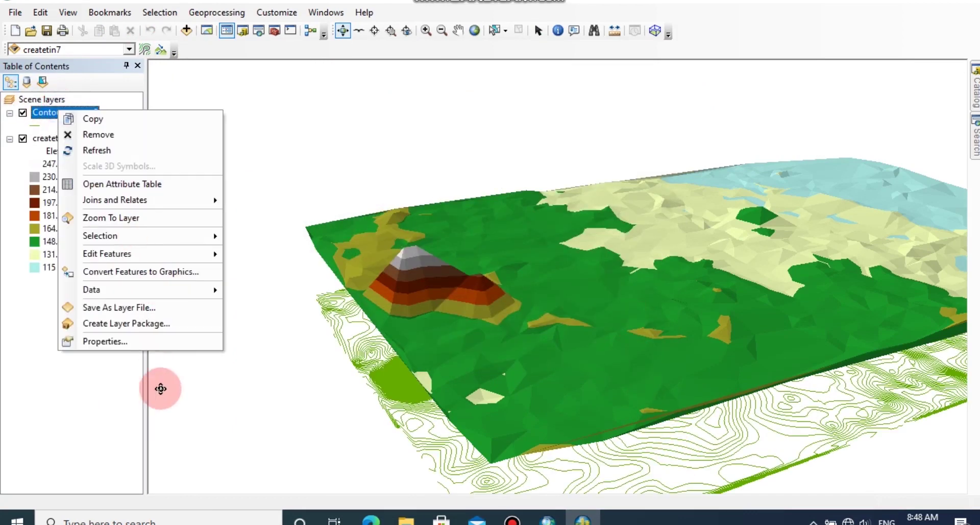
{"action": "left_click", "coordinate": [164, 341]}
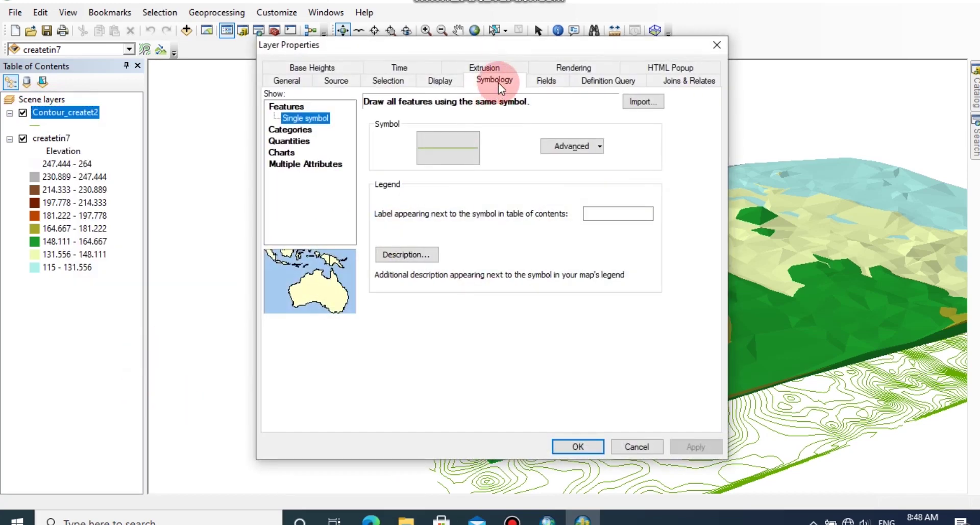
{"action": "left_click", "coordinate": [289, 66]}
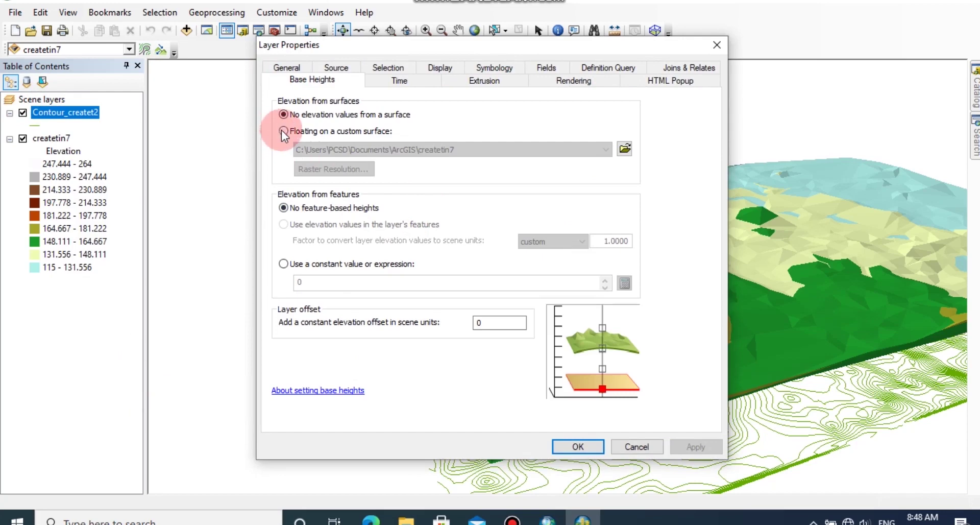
{"action": "left_click", "coordinate": [283, 131]}
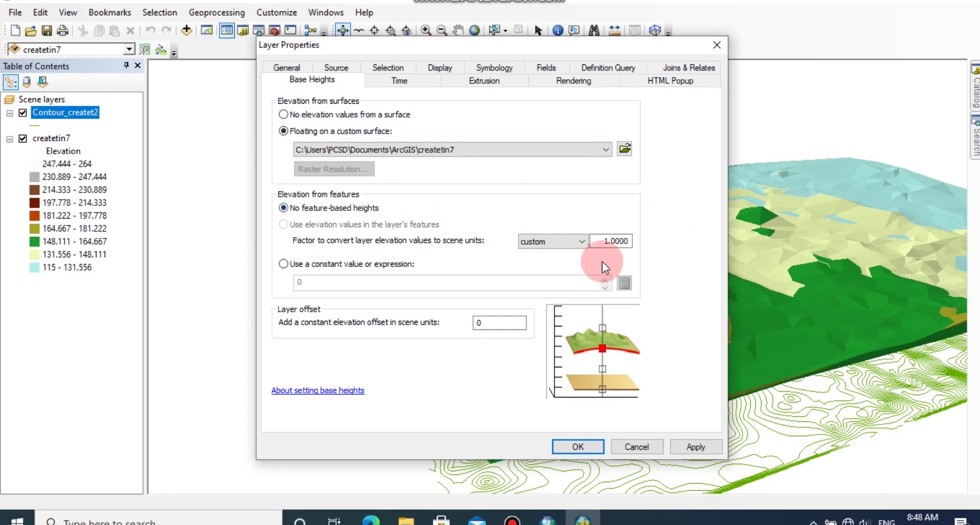
{"action": "left_click_drag", "start_coordinate": [592, 241], "coordinate": [635, 240]}
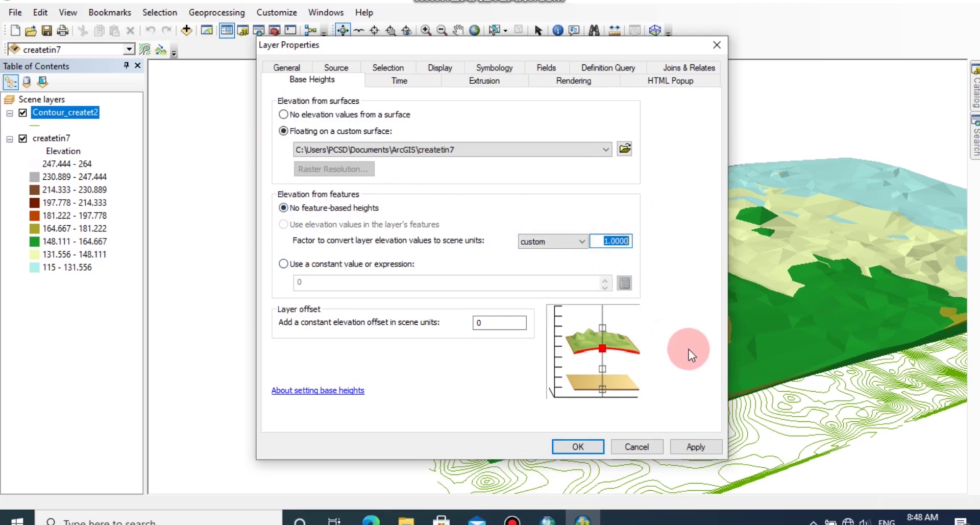
{"action": "type", "text": "5"}
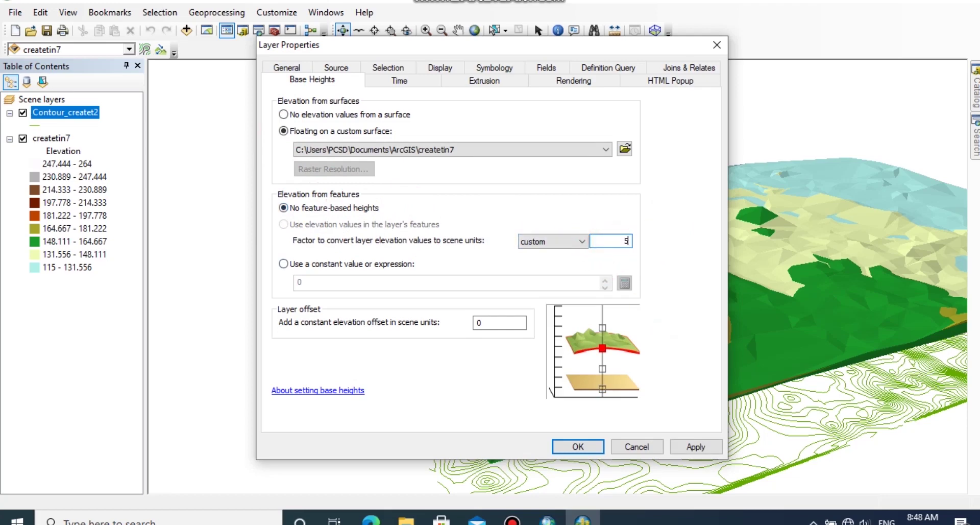
{"action": "left_click", "coordinate": [701, 447]}
{"action": "left_click", "coordinate": [584, 446]}
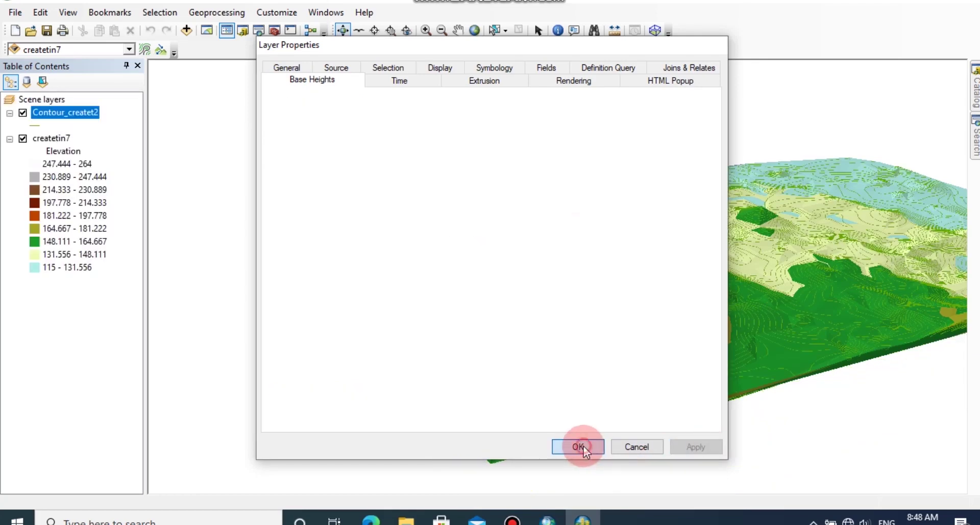
Hide createtin7, tilt the scene to view the raised contours, and select Contour_createt2.
{"action": "left_click", "coordinate": [22, 138]}
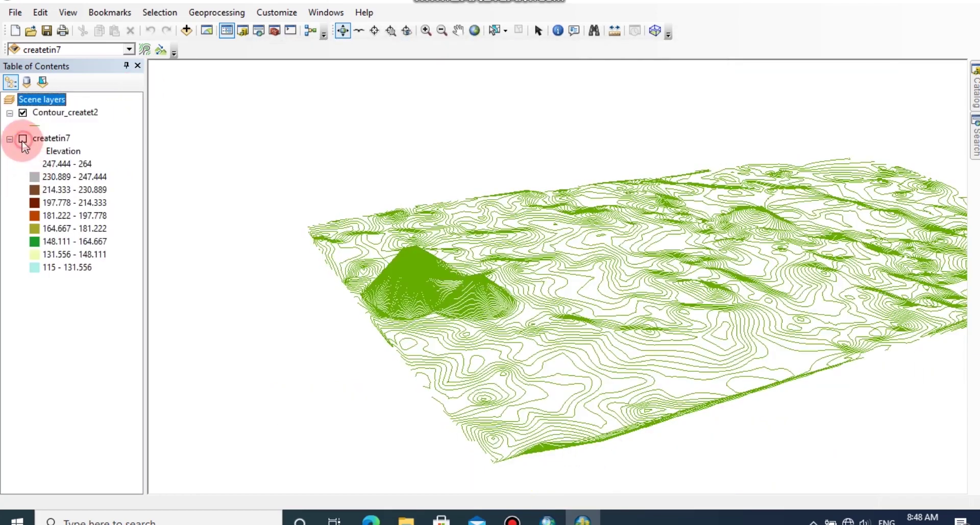
{"action": "left_click_drag", "start_coordinate": [429, 361], "coordinate": [532, 289]}
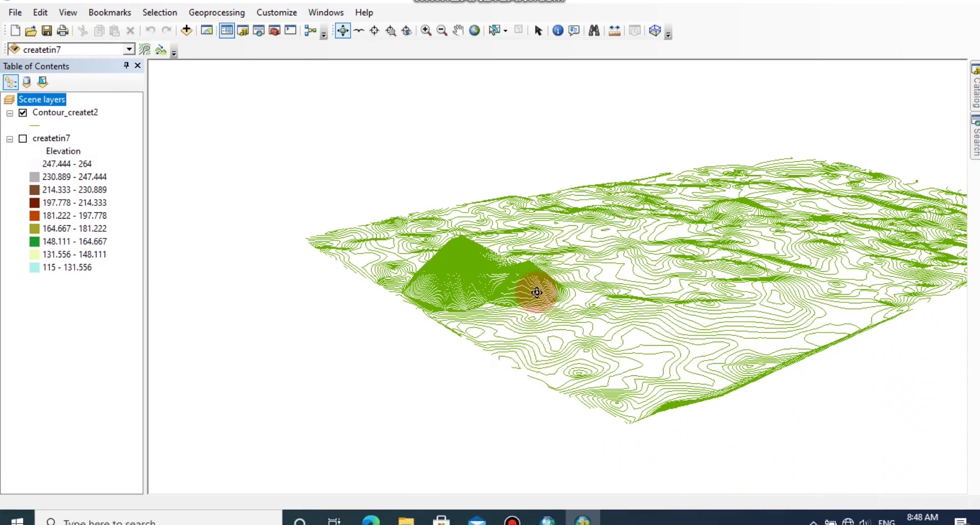
{"action": "left_click", "coordinate": [69, 112]}
Switch Contour_createt2 symbology to graduated colours classified by the Contour field.
{"action": "right_click", "coordinate": [69, 112]}
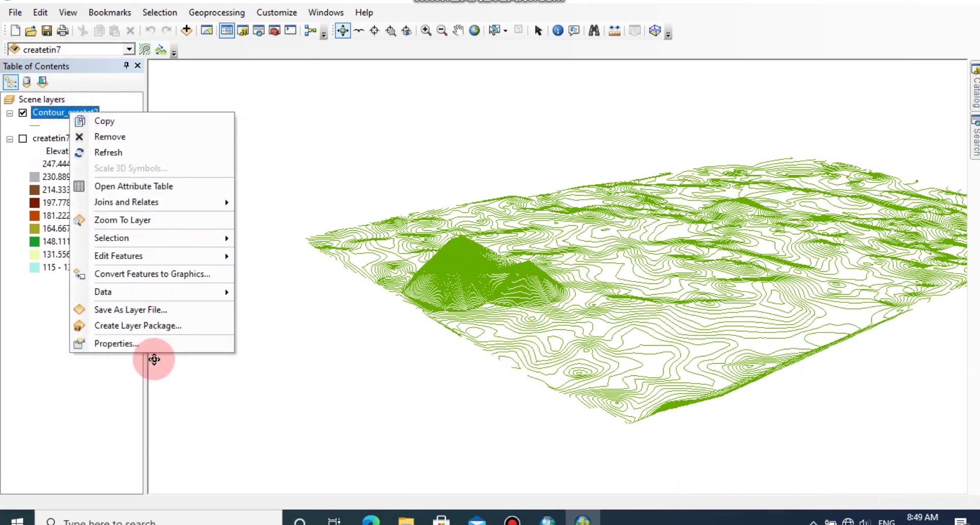
{"action": "left_click", "coordinate": [148, 352]}
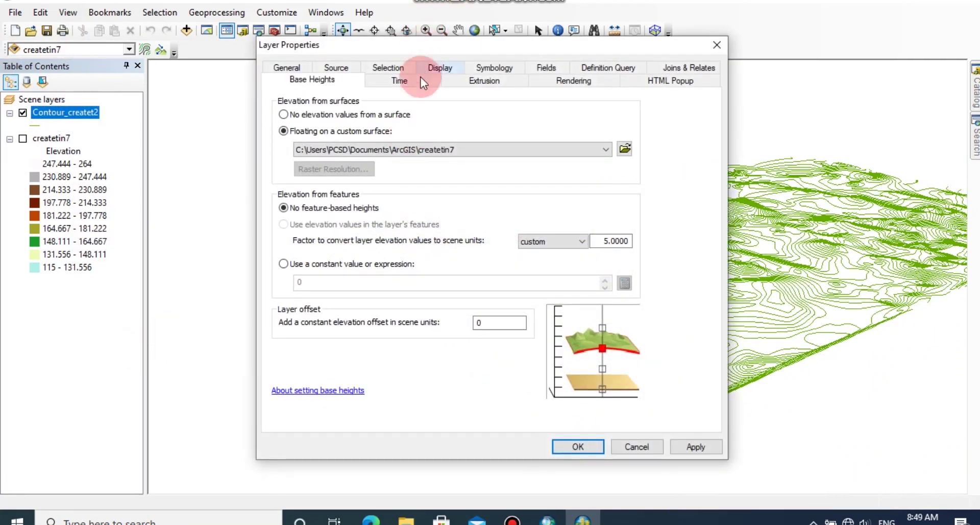
{"action": "left_click", "coordinate": [492, 66]}
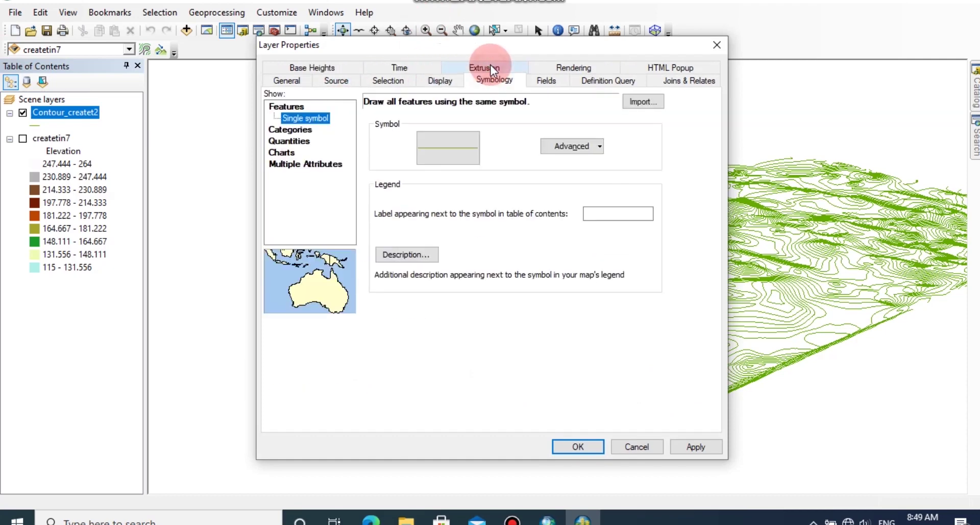
{"action": "left_click", "coordinate": [299, 144]}
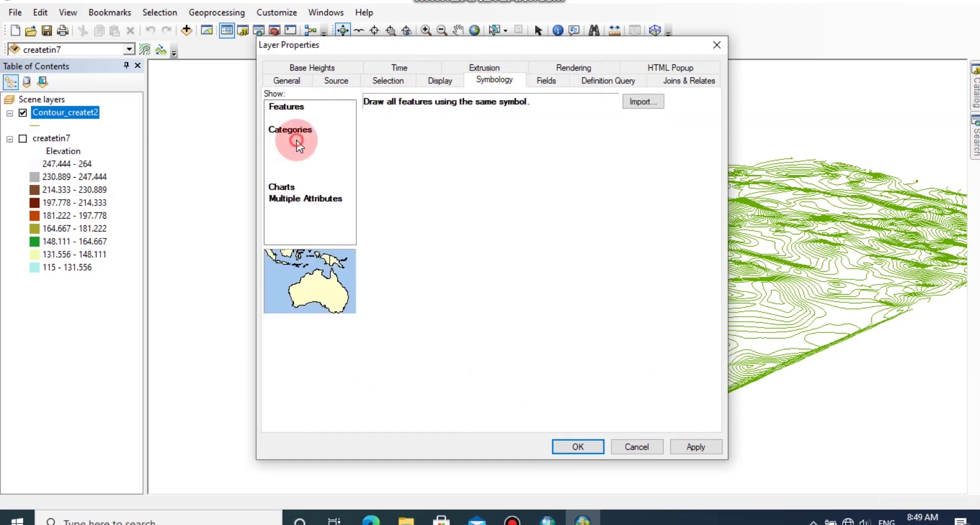
{"action": "left_click", "coordinate": [484, 131]}
{"action": "left_click", "coordinate": [483, 131]}
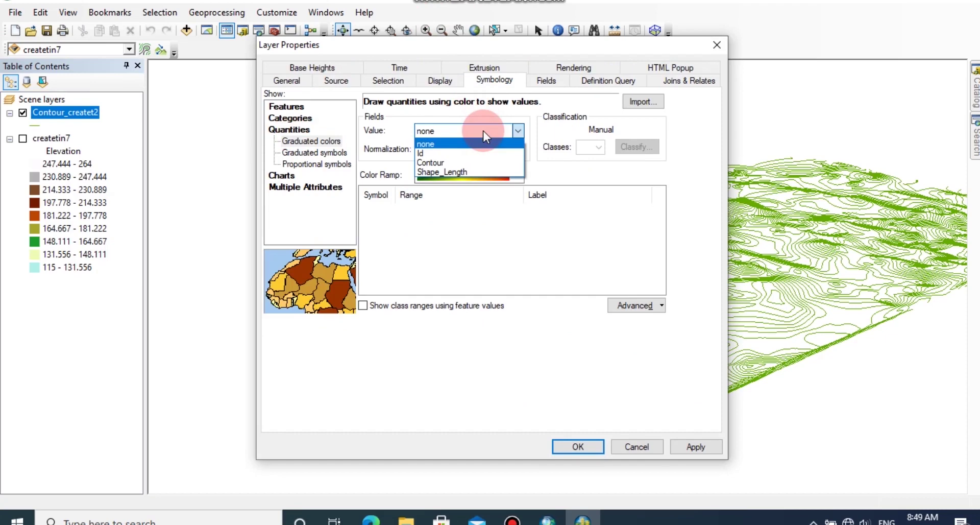
{"action": "left_click", "coordinate": [474, 162]}
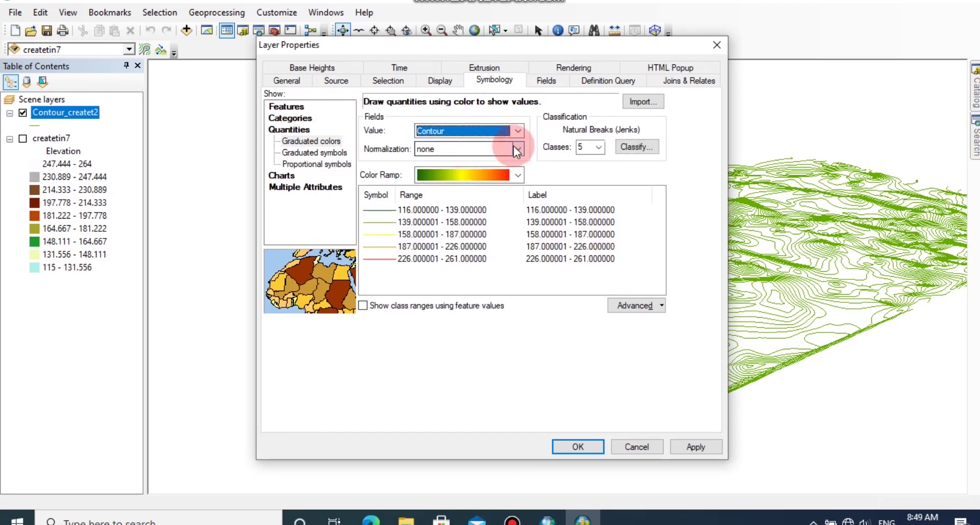
Use 10 classes with the green-yellow-red colour ramp and apply it.
{"action": "left_click", "coordinate": [604, 150]}
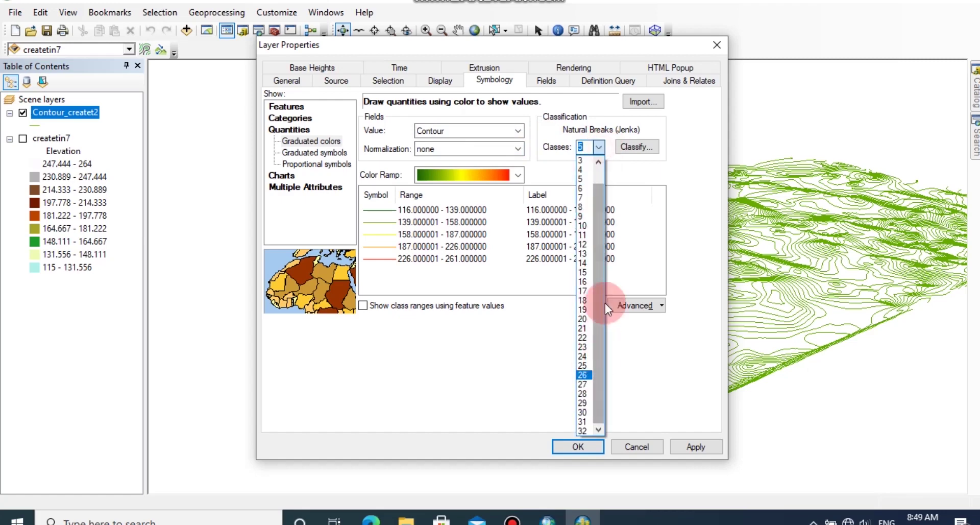
{"action": "left_click", "coordinate": [587, 226]}
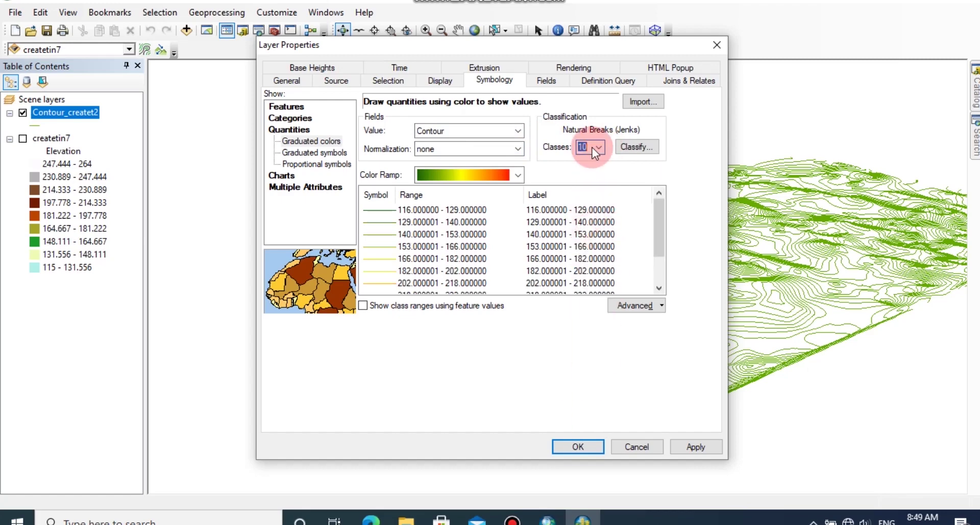
{"action": "left_click", "coordinate": [518, 175]}
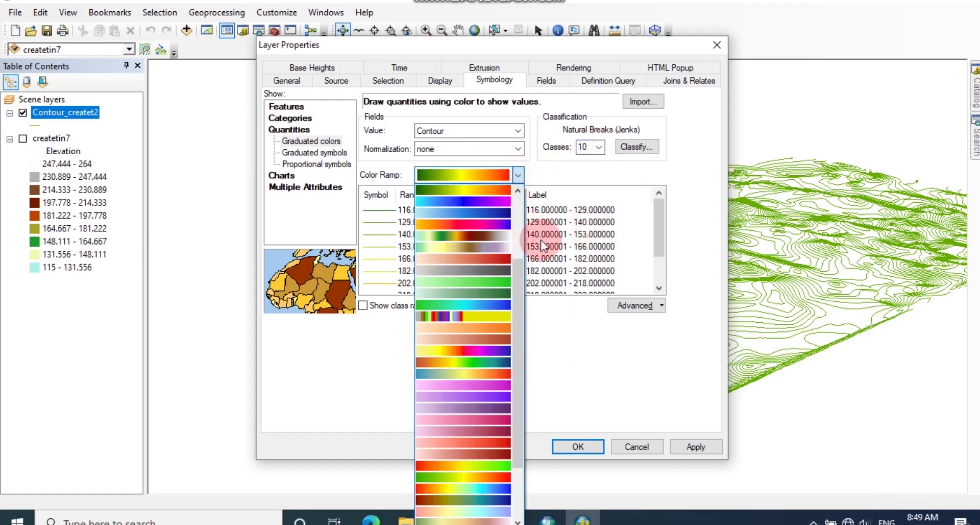
{"action": "left_click_drag", "start_coordinate": [520, 272], "coordinate": [518, 247]}
{"action": "left_click", "coordinate": [443, 189]}
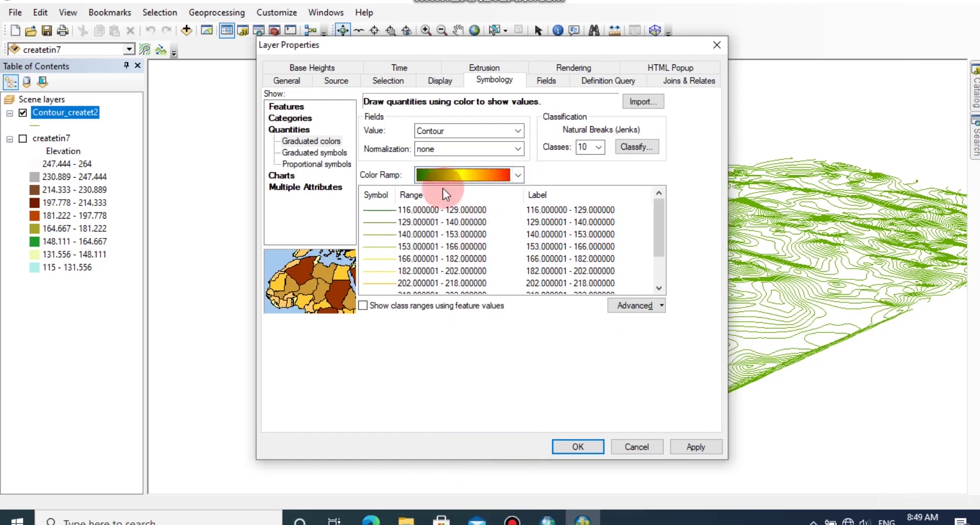
{"action": "left_click_drag", "start_coordinate": [660, 227], "coordinate": [655, 194]}
{"action": "left_click", "coordinate": [695, 447]}
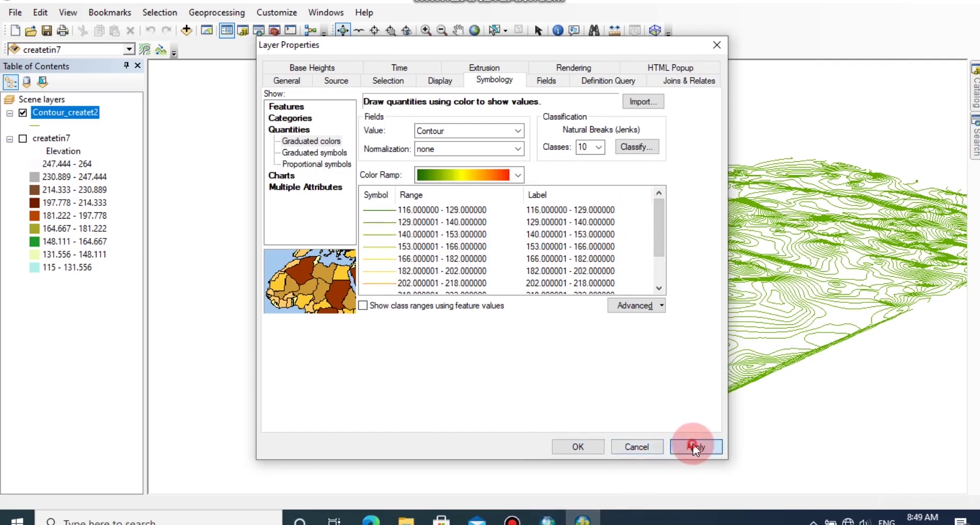
{"action": "left_click", "coordinate": [577, 448]}
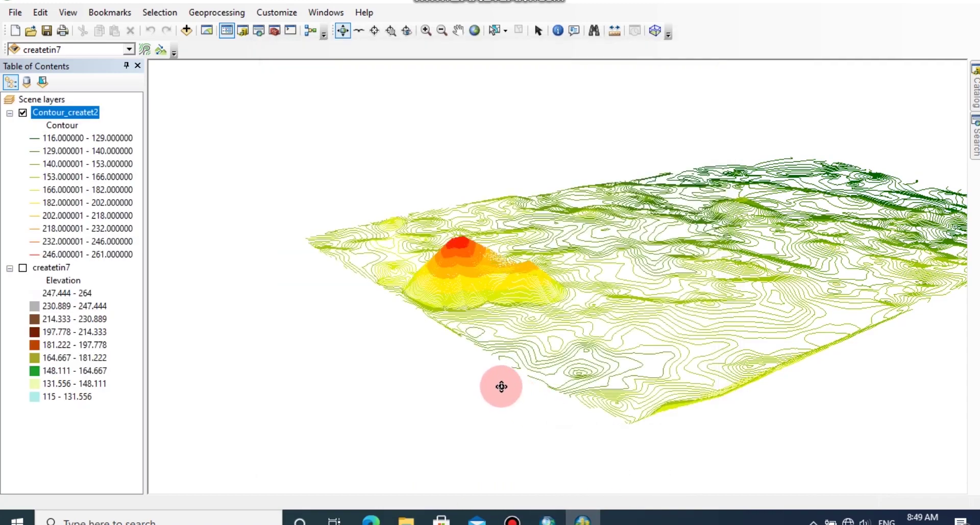
Orbit the contour scene, then add the createtin7_T1 raster from Default.gdb beneath the contours.
{"action": "left_click_drag", "start_coordinate": [501, 385], "coordinate": [464, 440]}
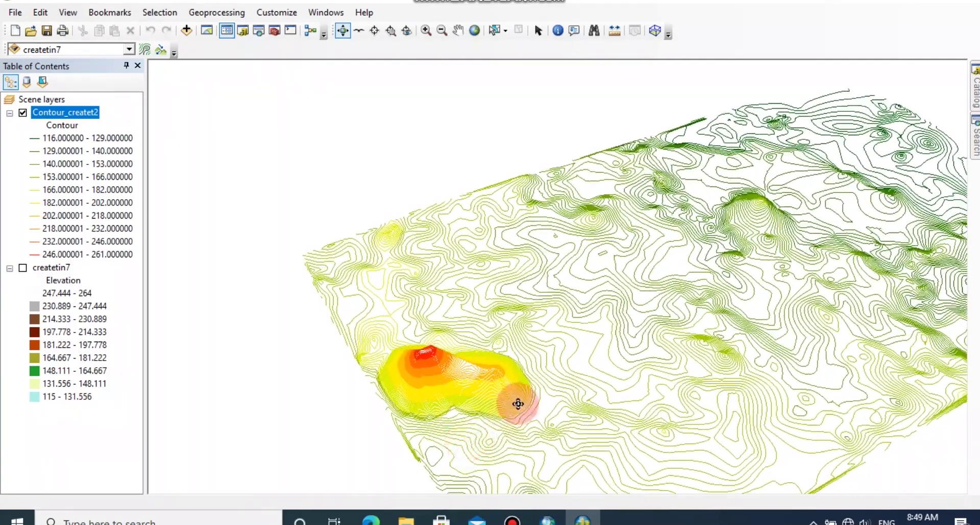
{"action": "left_click_drag", "start_coordinate": [477, 385], "coordinate": [501, 195]}
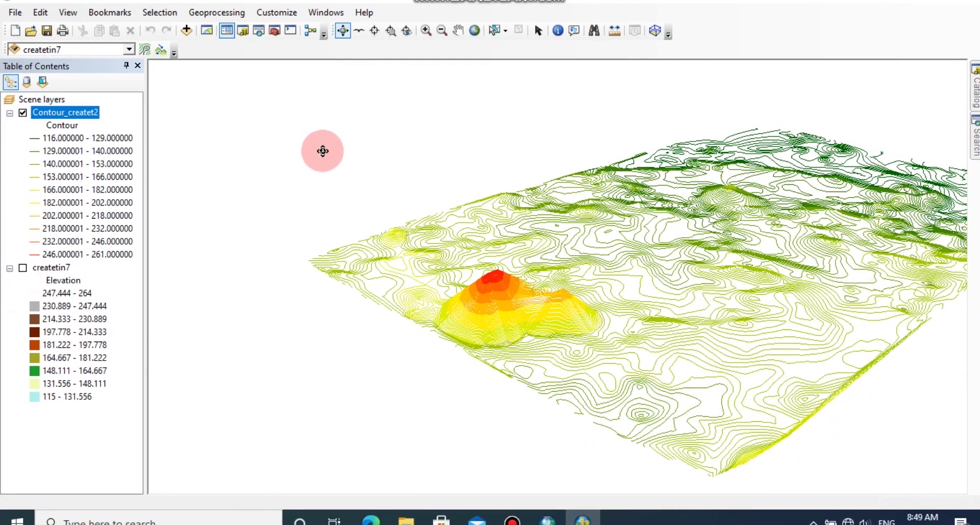
{"action": "left_click", "coordinate": [187, 30]}
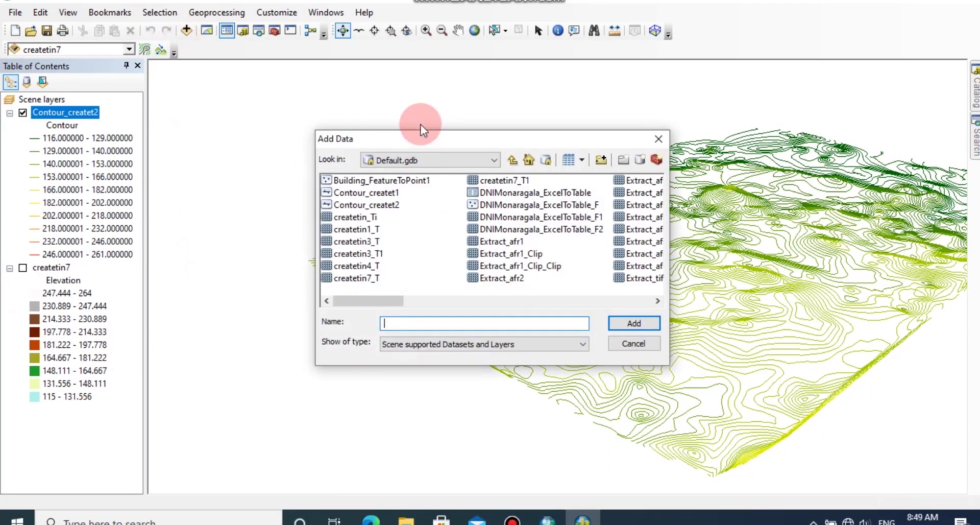
{"action": "left_click", "coordinate": [513, 177]}
{"action": "left_click", "coordinate": [628, 325]}
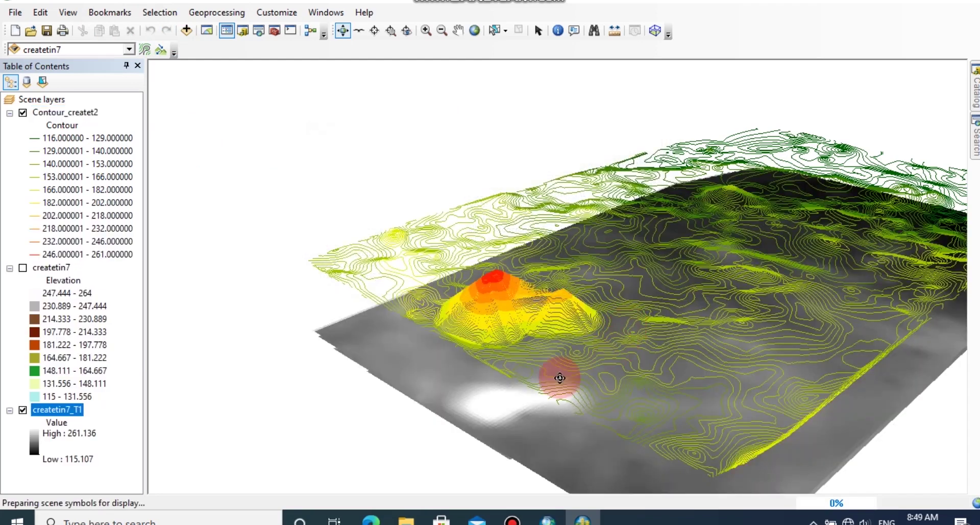
Set createtin7_T1 base heights to float on its own surface with factor 5, then turn off Contour_createt2.
{"action": "right_click", "coordinate": [57, 410]}
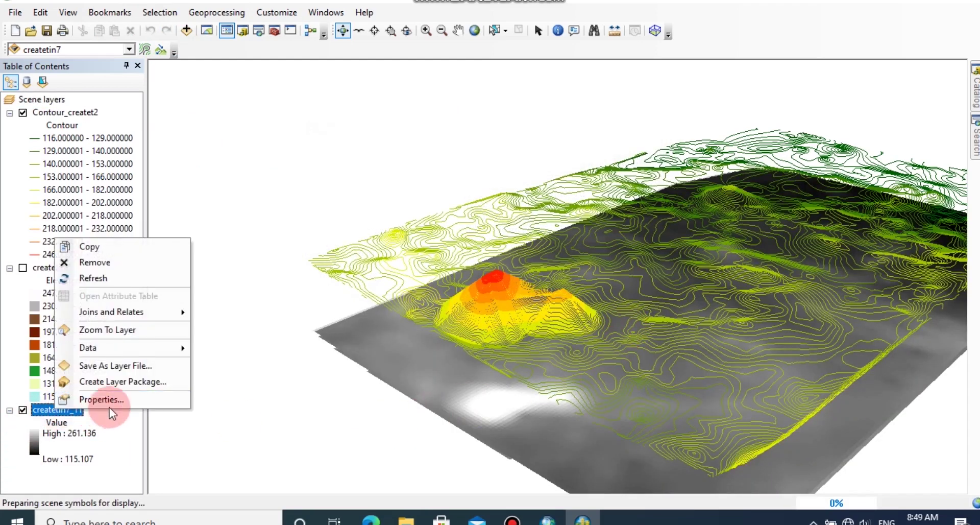
{"action": "left_click", "coordinate": [108, 402]}
{"action": "left_click", "coordinate": [464, 74]}
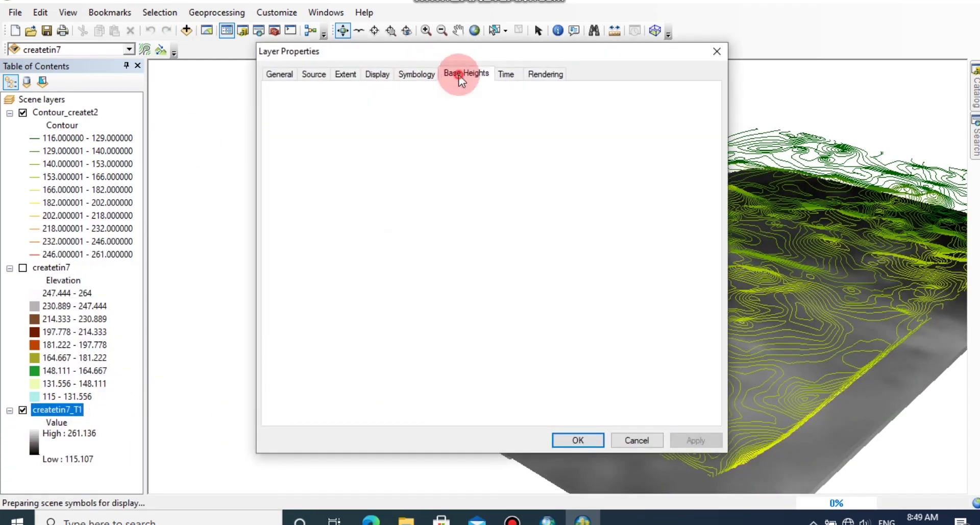
{"action": "left_click", "coordinate": [283, 124]}
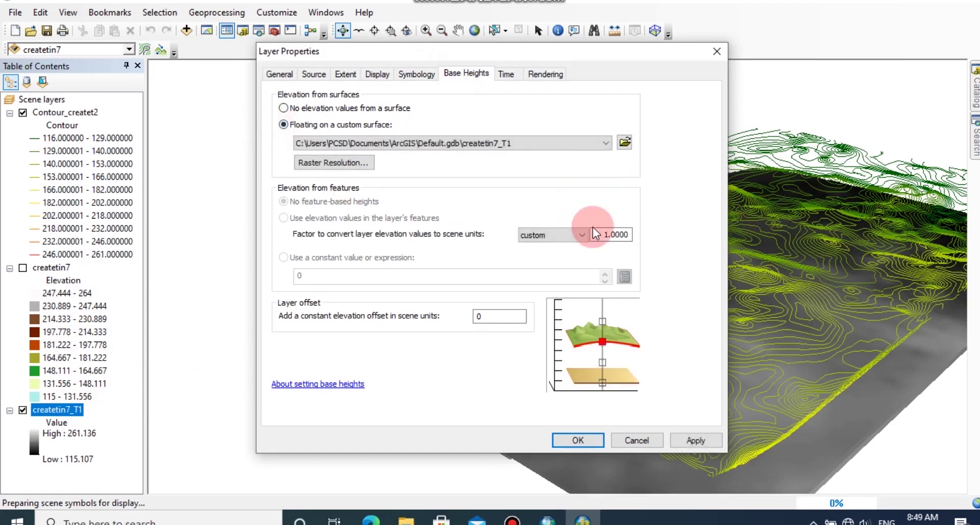
{"action": "left_click_drag", "start_coordinate": [594, 234], "coordinate": [672, 235]}
{"action": "type", "text": "5"}
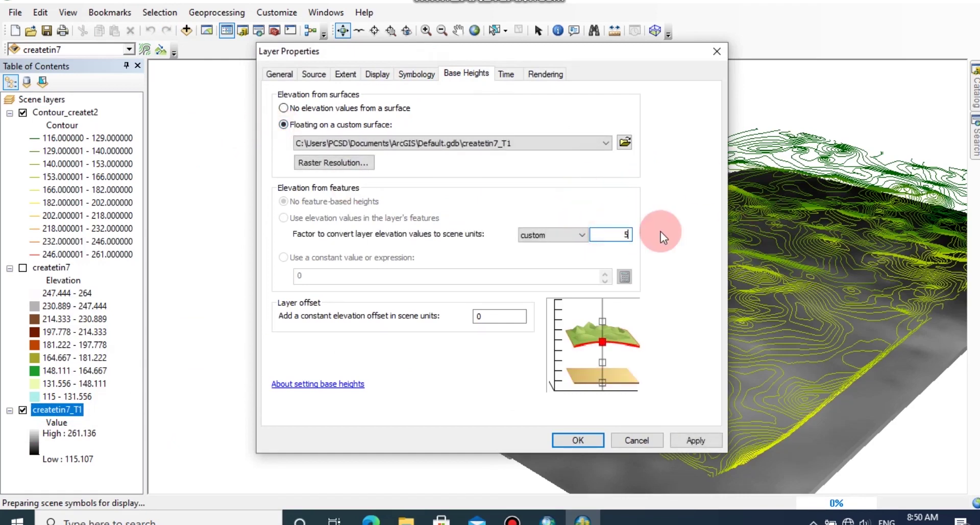
{"action": "left_click", "coordinate": [713, 438]}
{"action": "left_click", "coordinate": [578, 441]}
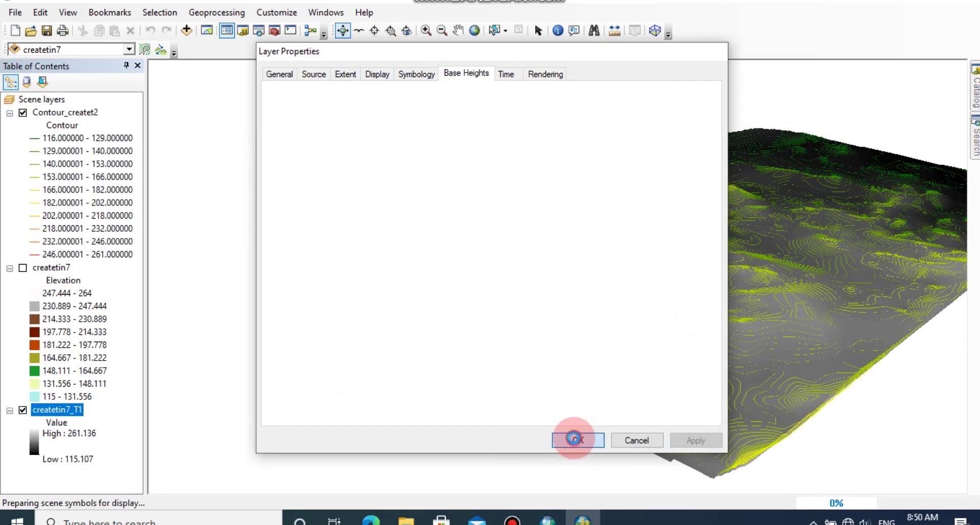
{"action": "left_click", "coordinate": [22, 113]}
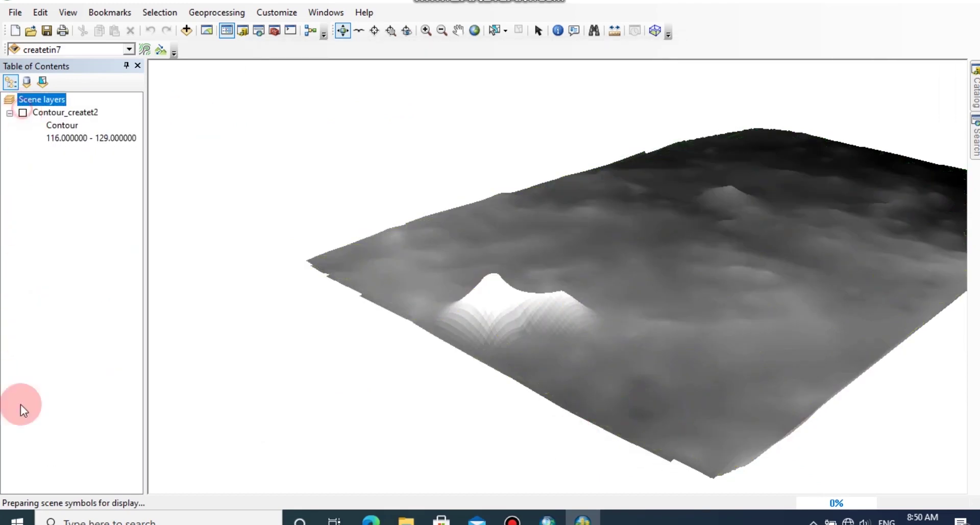
{"action": "left_click", "coordinate": [60, 408]}
Symbolise createtin7_T1 as Classified with 10 classes and the green-yellow-red colour ramp.
{"action": "right_click", "coordinate": [62, 413]}
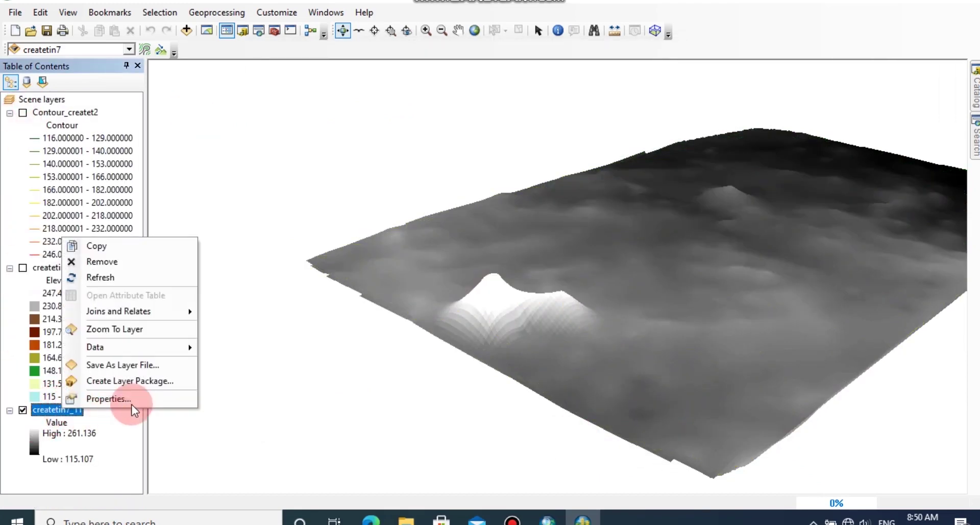
{"action": "left_click", "coordinate": [138, 400]}
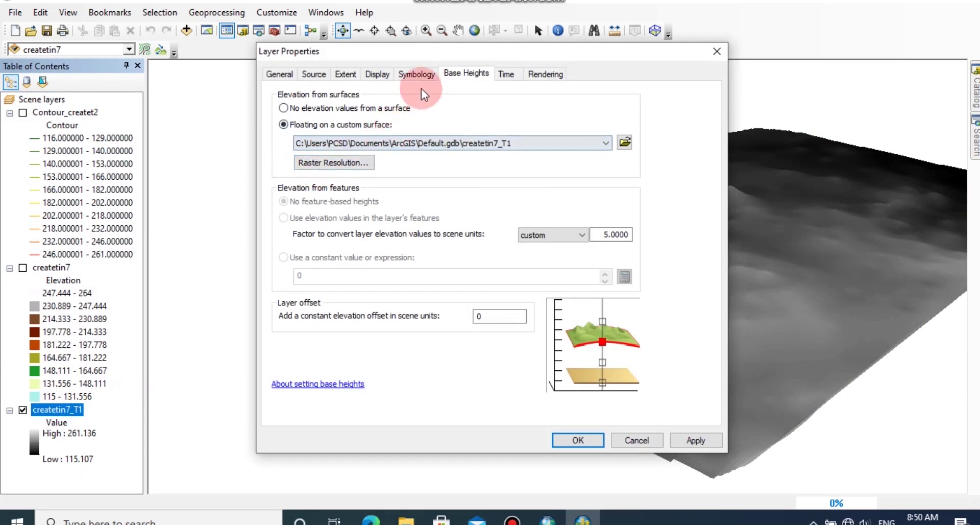
{"action": "left_click", "coordinate": [427, 74]}
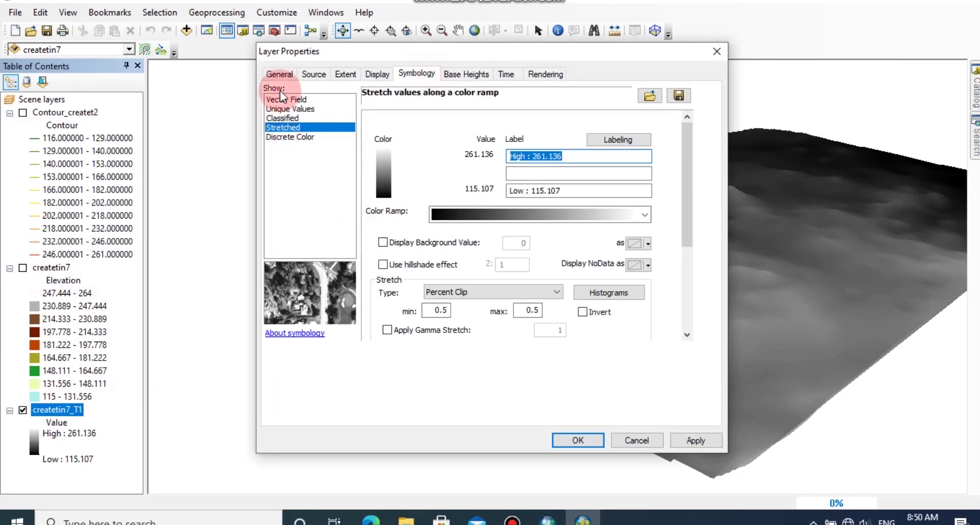
{"action": "left_click", "coordinate": [283, 119]}
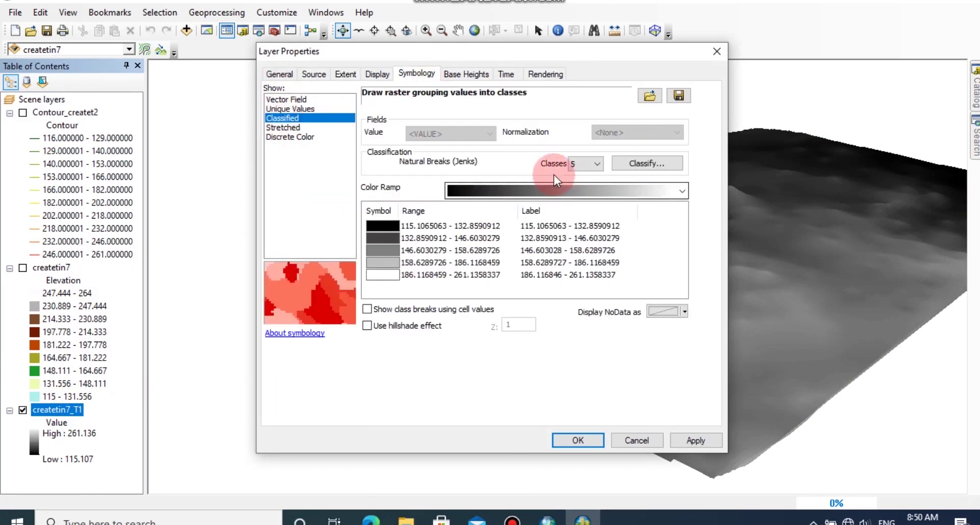
{"action": "left_click", "coordinate": [590, 165]}
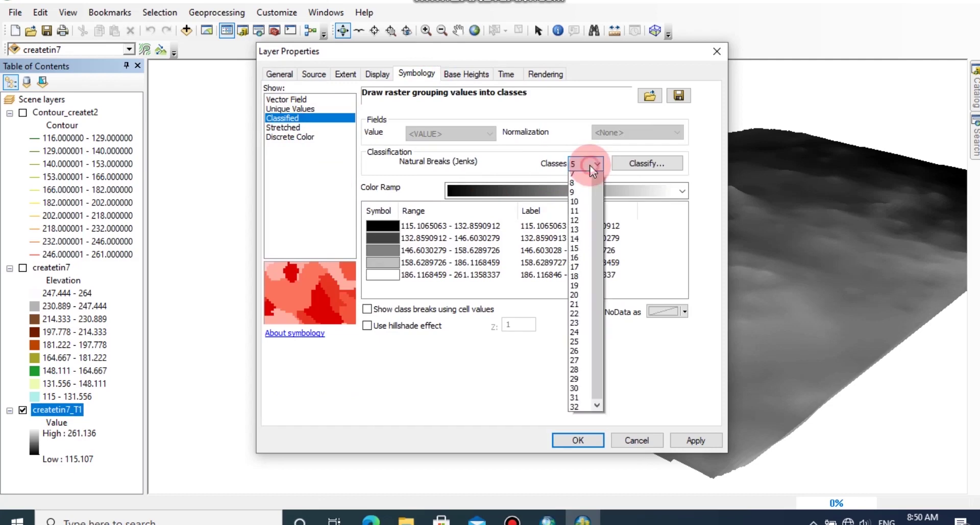
{"action": "left_click", "coordinate": [580, 243]}
{"action": "left_click", "coordinate": [646, 190]}
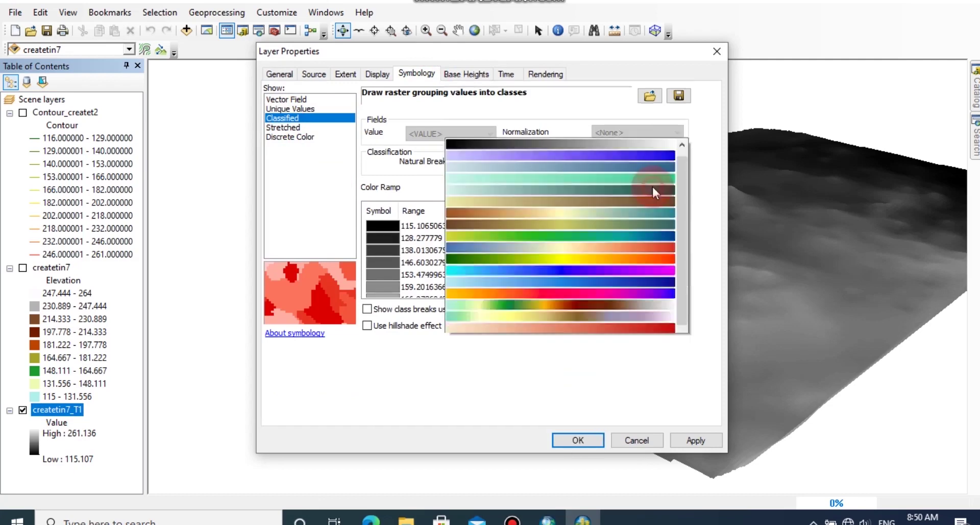
{"action": "left_click", "coordinate": [612, 106]}
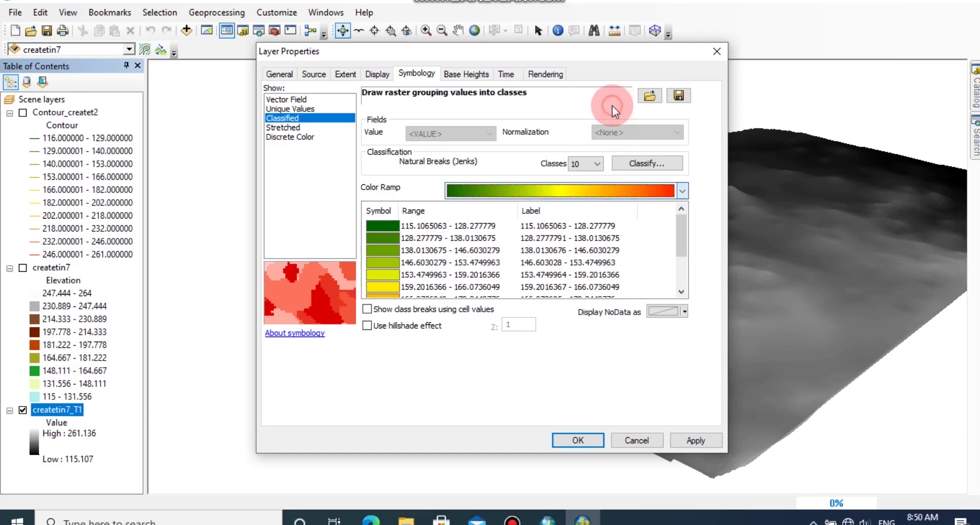
{"action": "left_click", "coordinate": [688, 442]}
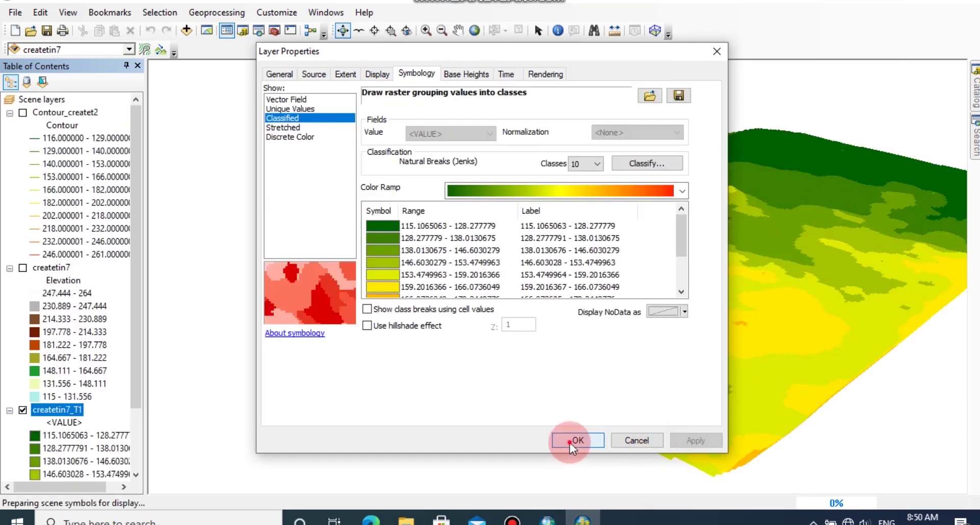
{"action": "left_click", "coordinate": [571, 441]}
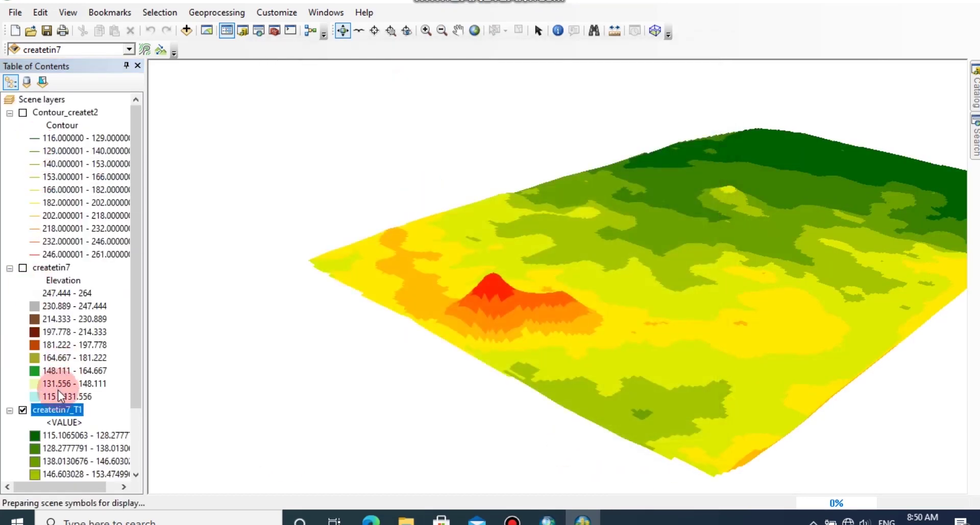
Turn Contour_createt2 back on, turn off createtin7_T1, and orbit to a lower oblique view.
{"action": "left_click_drag", "start_coordinate": [140, 301], "coordinate": [144, 375]}
{"action": "left_click_drag", "start_coordinate": [555, 337], "coordinate": [363, 289]}
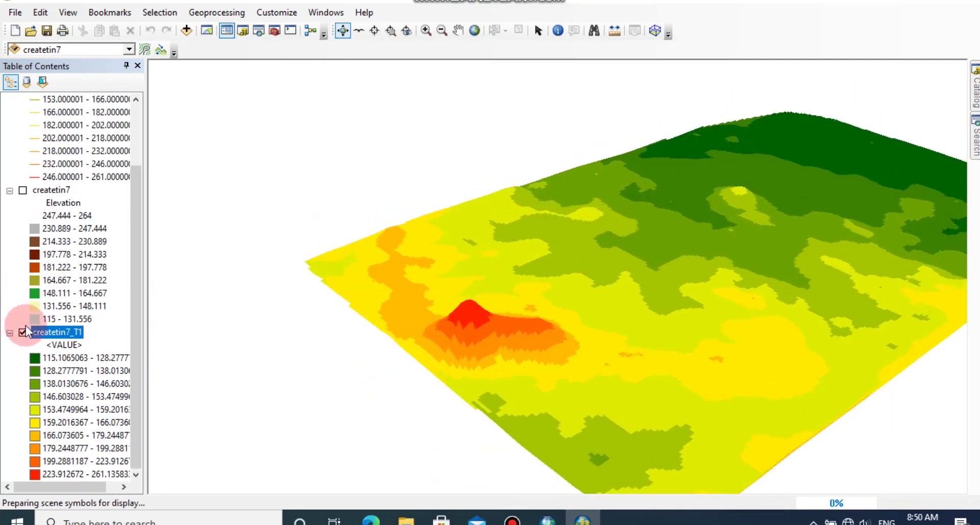
{"action": "left_click_drag", "start_coordinate": [140, 247], "coordinate": [140, 146]}
{"action": "left_click", "coordinate": [22, 113]}
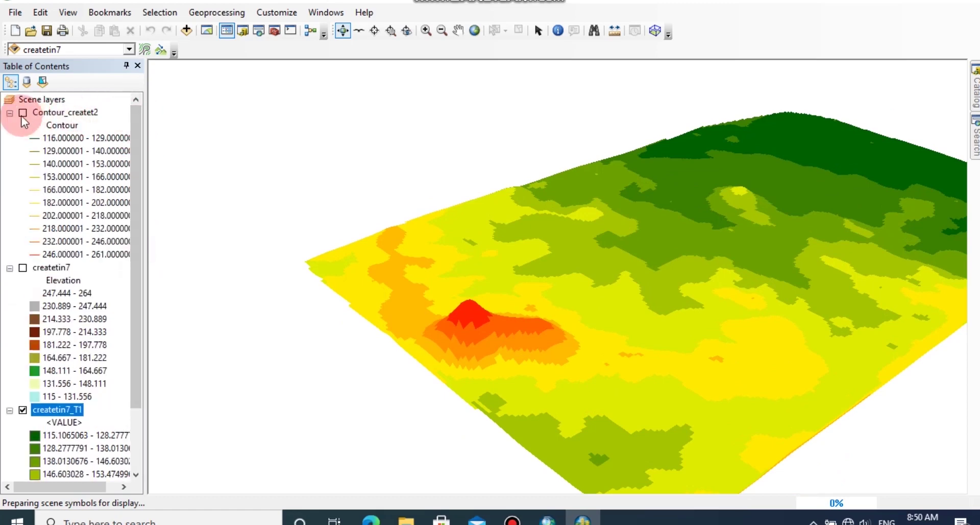
{"action": "left_click_drag", "start_coordinate": [543, 349], "coordinate": [525, 339]}
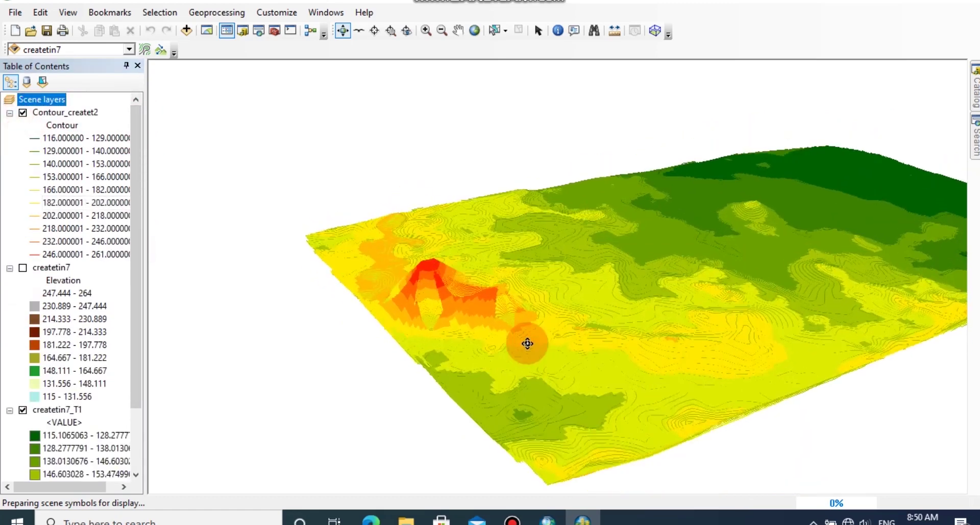
{"action": "left_click", "coordinate": [22, 410]}
{"action": "left_click_drag", "start_coordinate": [508, 416], "coordinate": [451, 382]}
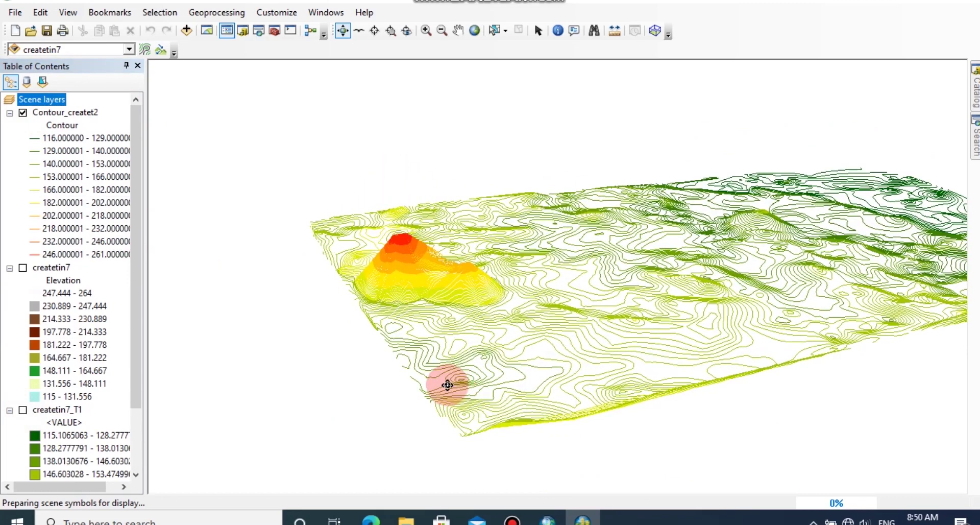